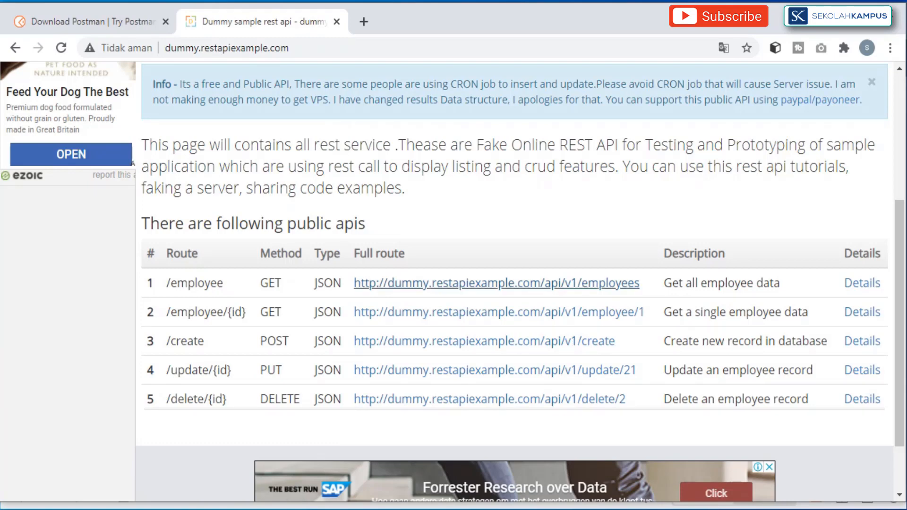
{"action": "left_click_drag", "start_coordinate": [639, 283], "coordinate": [354, 283]}
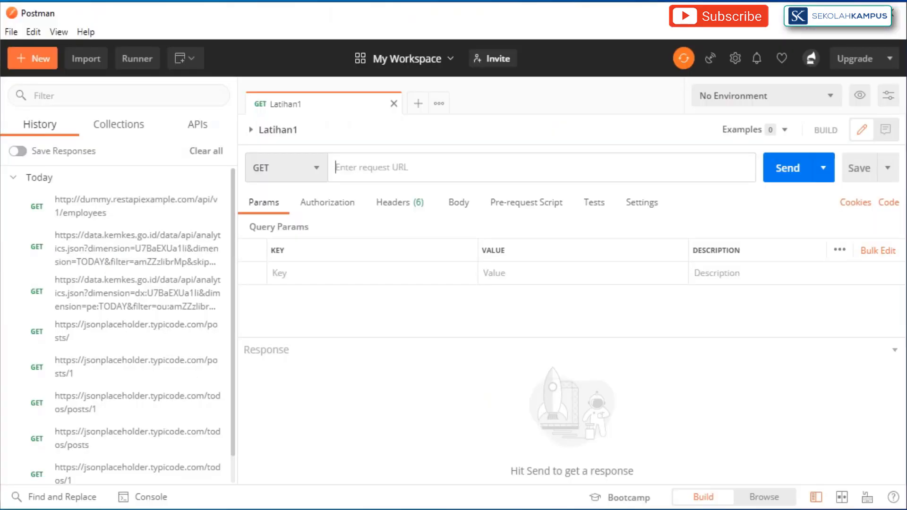
{"action": "type", "text": "http://dummy.restapiexample.com/api/v1/employees"}
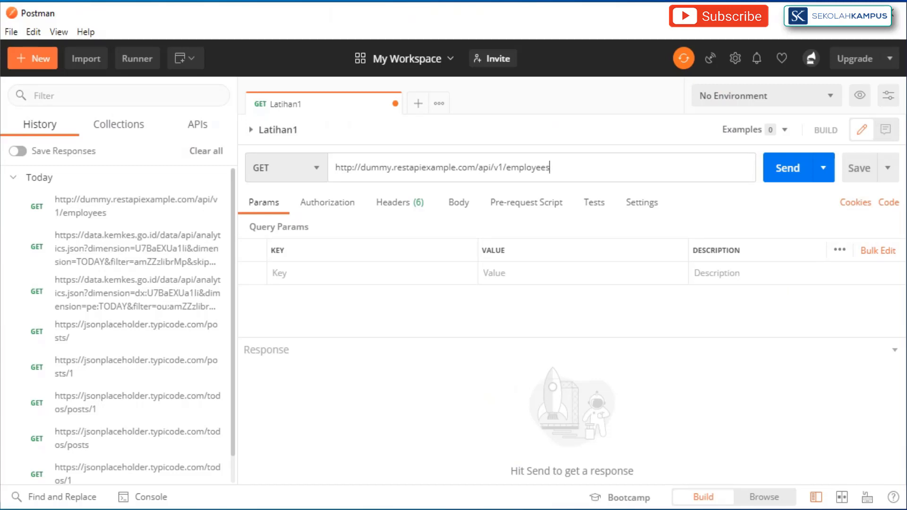
{"action": "left_click", "coordinate": [788, 169]}
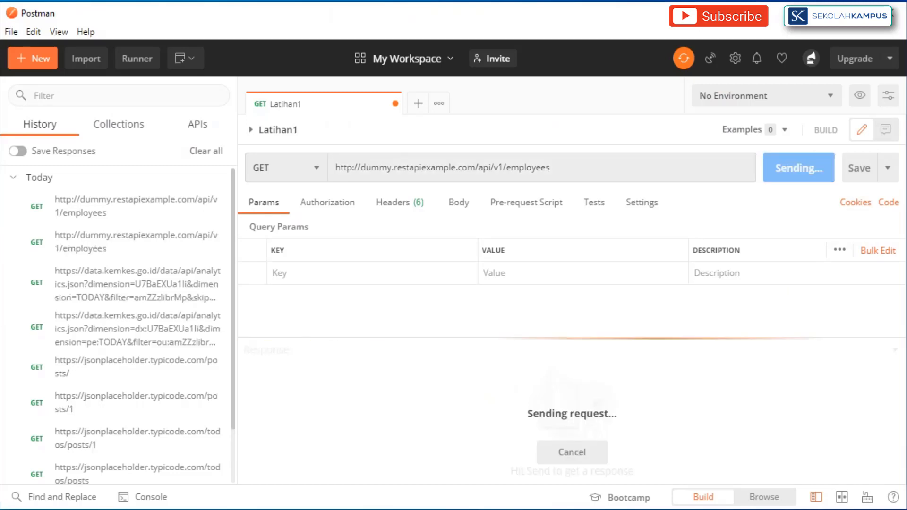
{"action": "left_click_drag", "start_coordinate": [572, 338], "coordinate": [572, 295]}
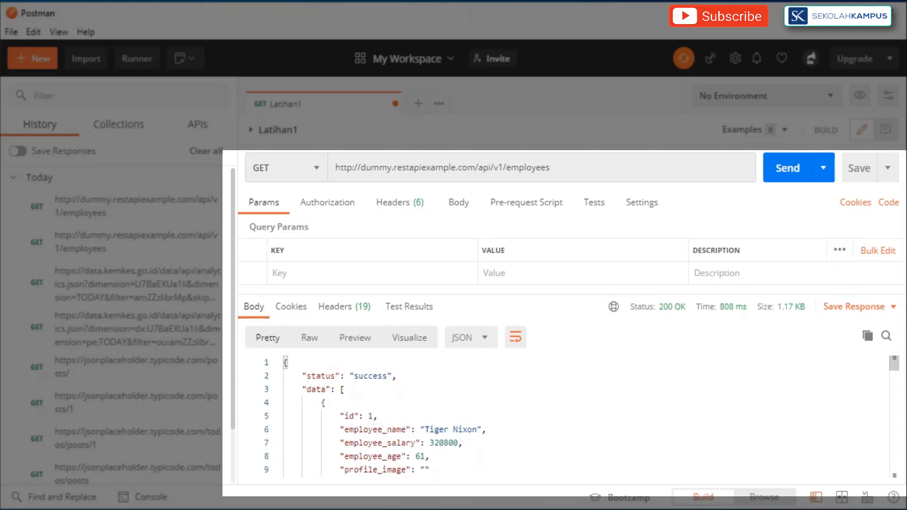
- Examine the employee records in the JSON response from the first entry to the closing message
{"action": "scroll", "coordinate": [894, 364], "scroll_direction": "down", "scroll_amount": 1}
{"action": "scroll", "coordinate": [894, 364], "scroll_direction": "down", "scroll_amount": 1}
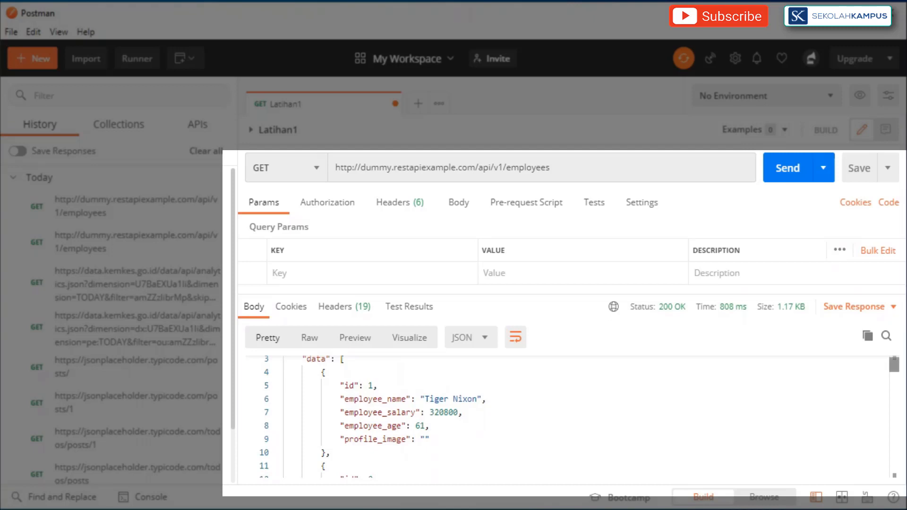
{"action": "scroll", "coordinate": [895, 364], "scroll_direction": "up", "scroll_amount": 2}
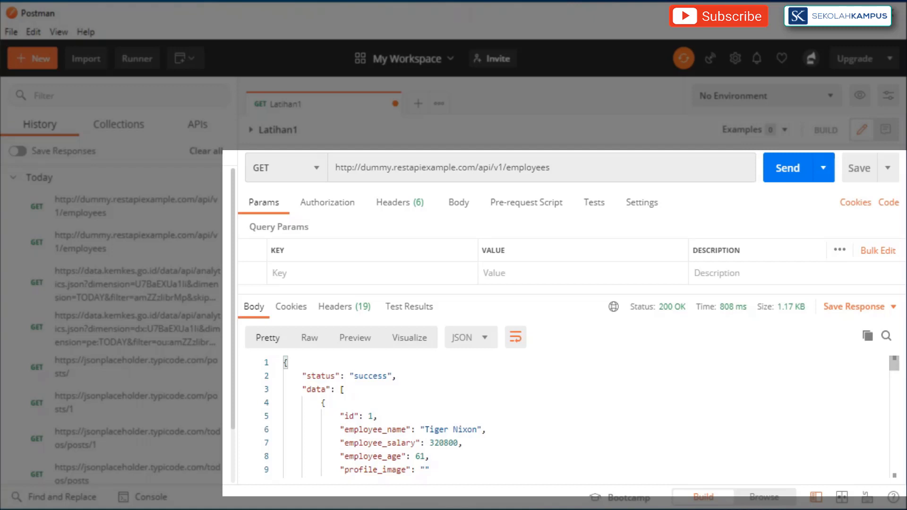
{"action": "scroll", "coordinate": [894, 364], "scroll_direction": "down", "scroll_amount": 1}
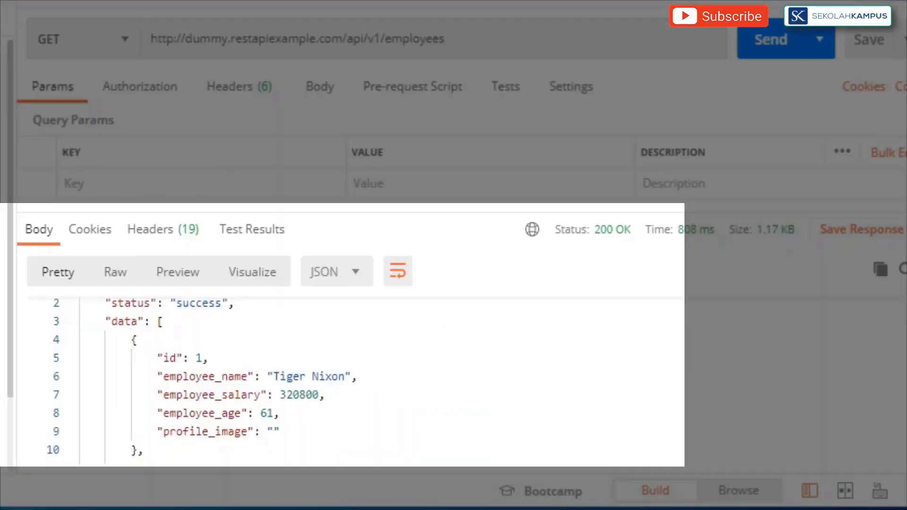
{"action": "scroll", "coordinate": [350, 380], "scroll_direction": "down", "scroll_amount": 3}
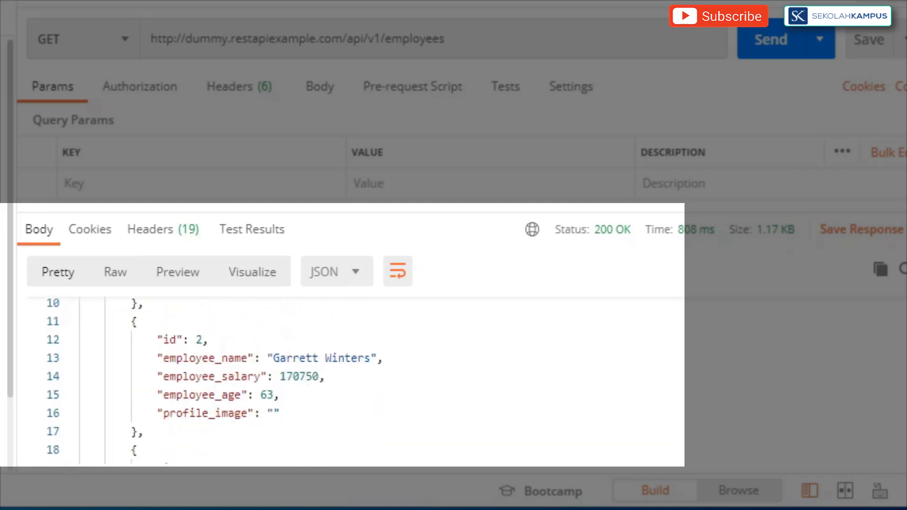
{"action": "scroll", "coordinate": [350, 381], "scroll_direction": "down", "scroll_amount": 3}
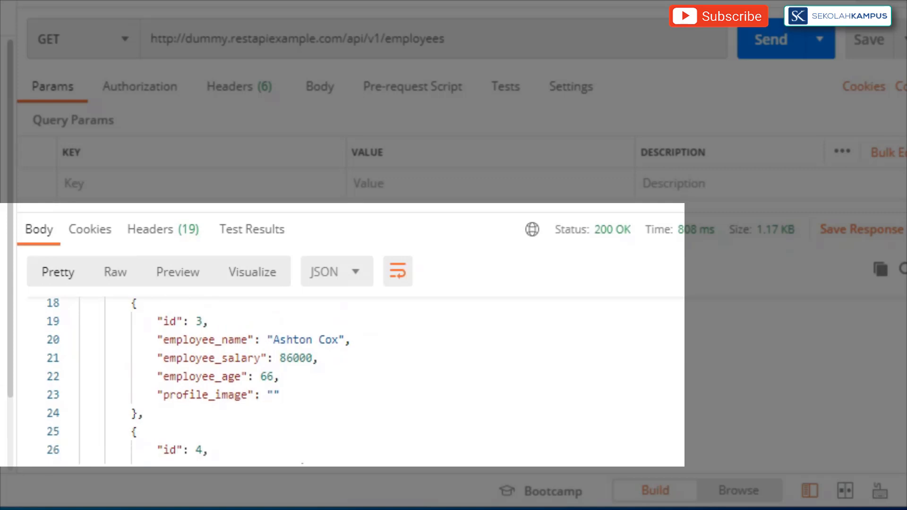
{"action": "scroll", "coordinate": [349, 381], "scroll_direction": "down", "scroll_amount": 6}
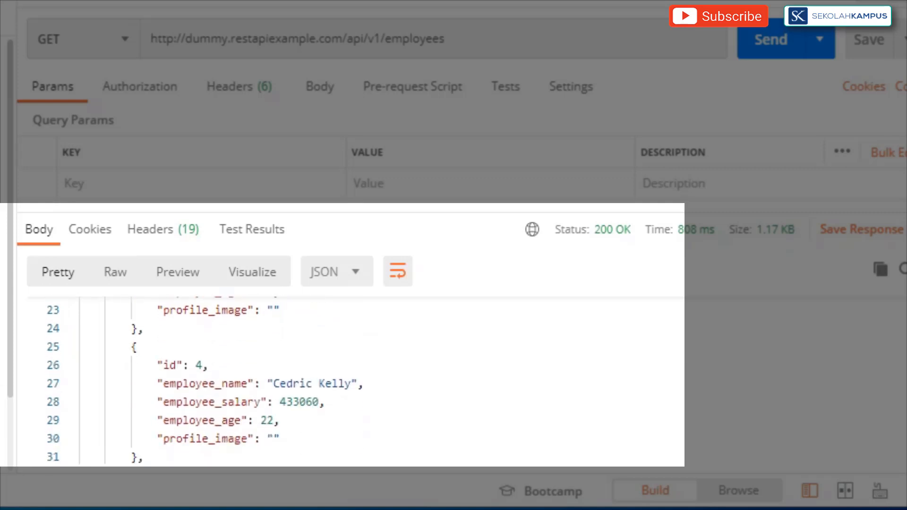
{"action": "scroll", "coordinate": [349, 380], "scroll_direction": "down", "scroll_amount": 8}
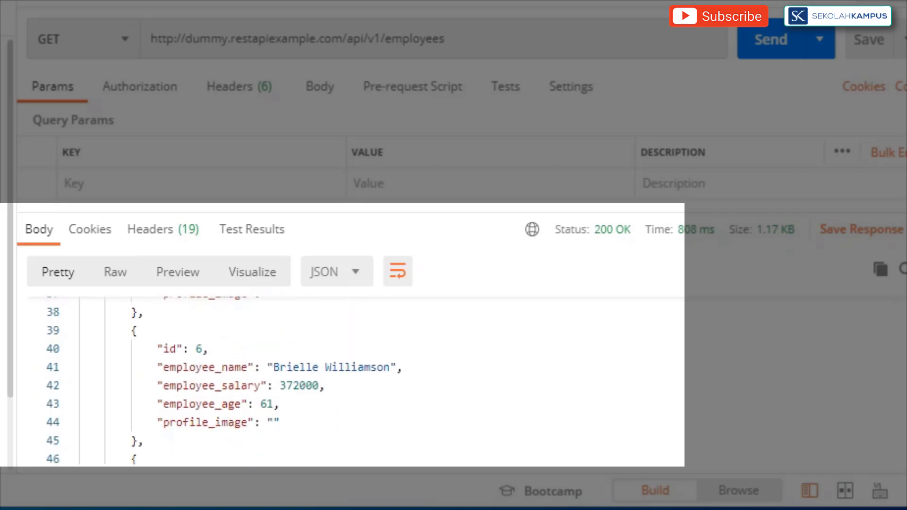
{"action": "scroll", "coordinate": [350, 381], "scroll_direction": "down", "scroll_amount": 9}
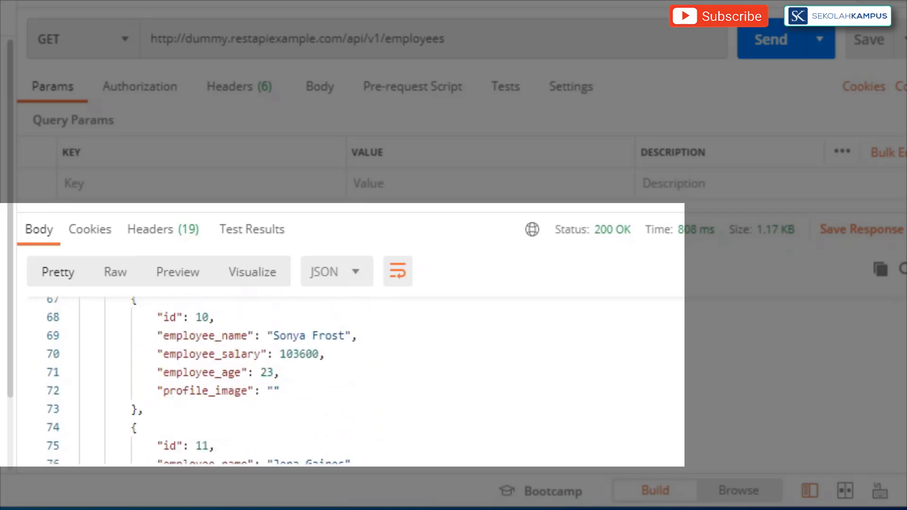
{"action": "scroll", "coordinate": [350, 380], "scroll_direction": "down", "scroll_amount": 14}
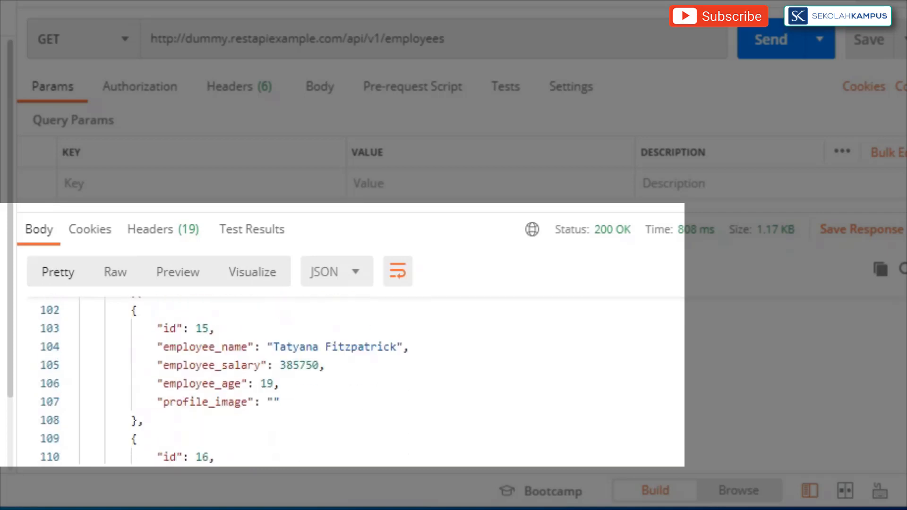
{"action": "scroll", "coordinate": [350, 380], "scroll_direction": "down", "scroll_amount": 6}
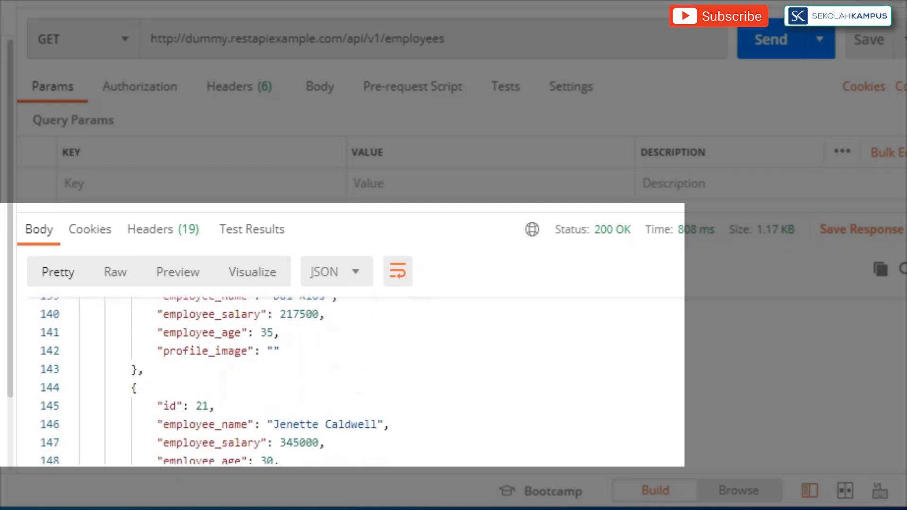
{"action": "scroll", "coordinate": [349, 380], "scroll_direction": "down", "scroll_amount": 6}
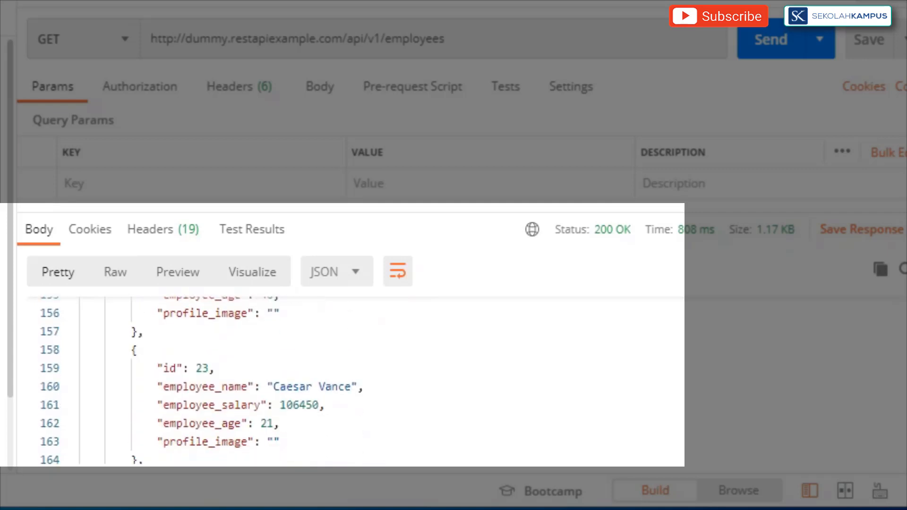
{"action": "scroll", "coordinate": [350, 381], "scroll_direction": "up", "scroll_amount": 1}
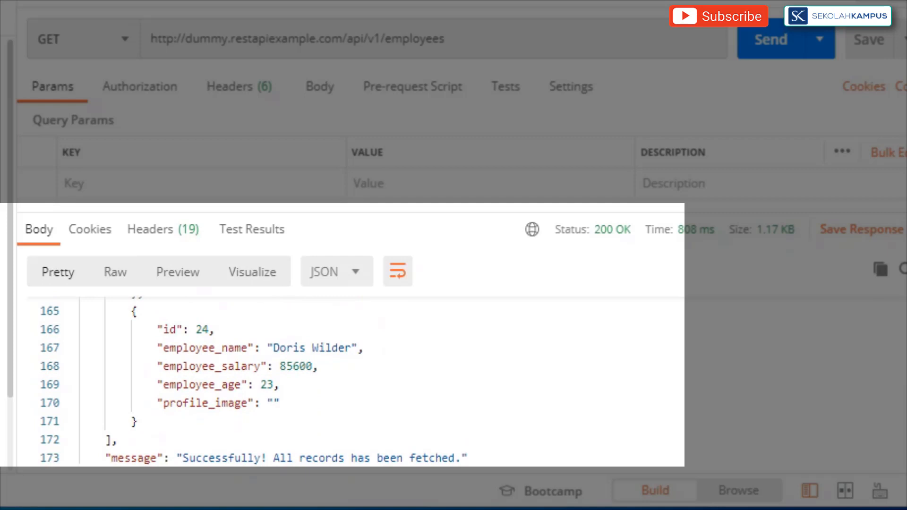
{"action": "scroll", "coordinate": [349, 380], "scroll_direction": "up", "scroll_amount": 20}
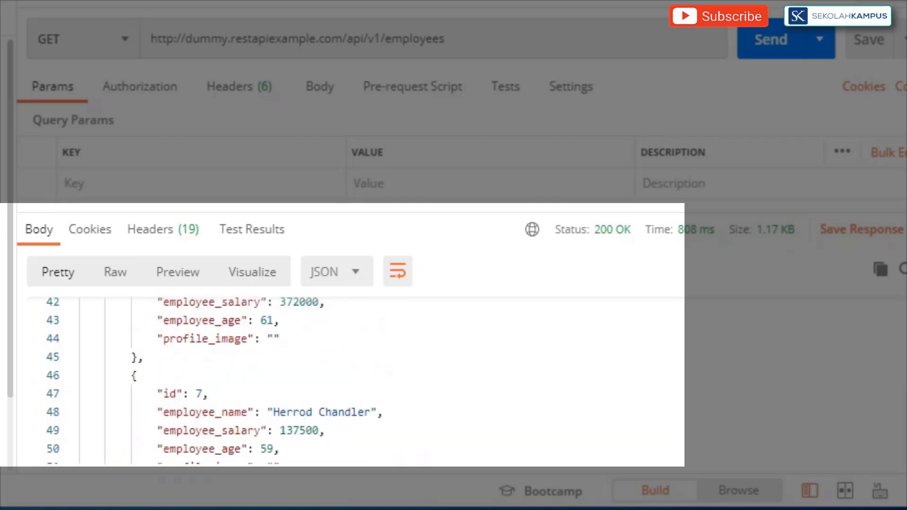
{"action": "scroll", "coordinate": [349, 380], "scroll_direction": "up", "scroll_amount": 11}
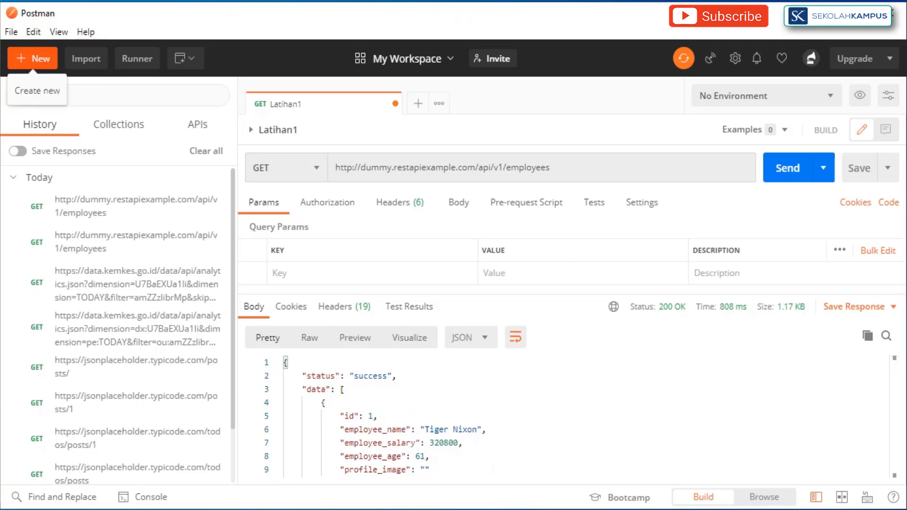
- Create a new request named lat2 with the description Lat2 and save it to the LatihanAPI1 collection
{"action": "left_click", "coordinate": [32, 58]}
{"action": "left_click", "coordinate": [189, 179]}
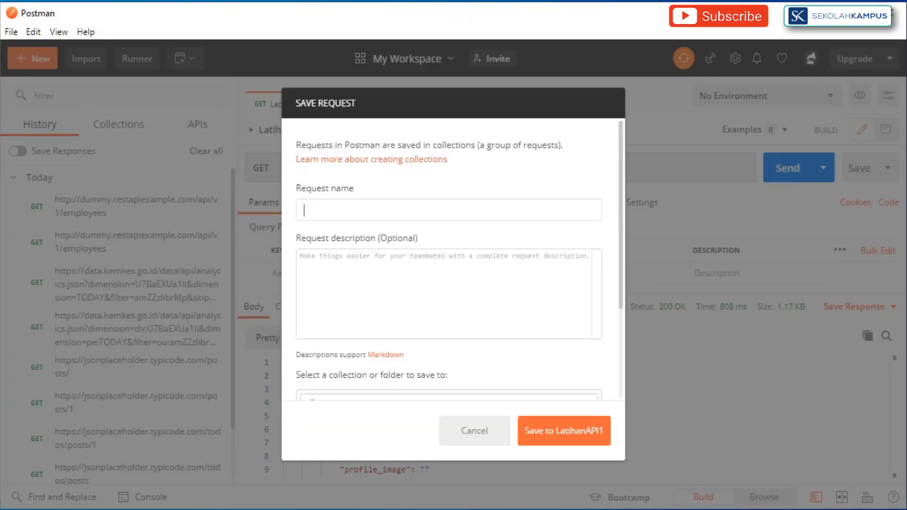
{"action": "type", "text": "lat2"}
{"action": "key", "text": "Tab"}
{"action": "type", "text": "Lat2"}
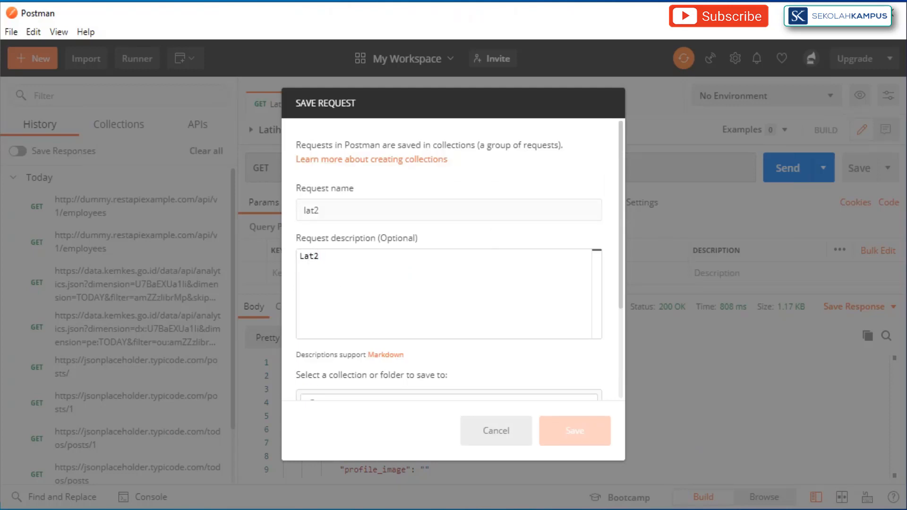
{"action": "scroll", "coordinate": [453, 263], "scroll_direction": "down", "scroll_amount": 3}
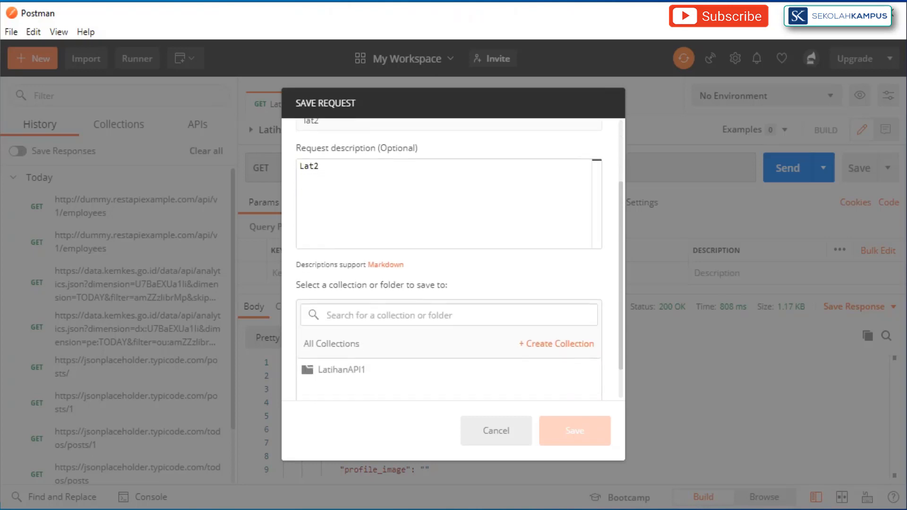
{"action": "scroll", "coordinate": [454, 263], "scroll_direction": "down", "scroll_amount": 1}
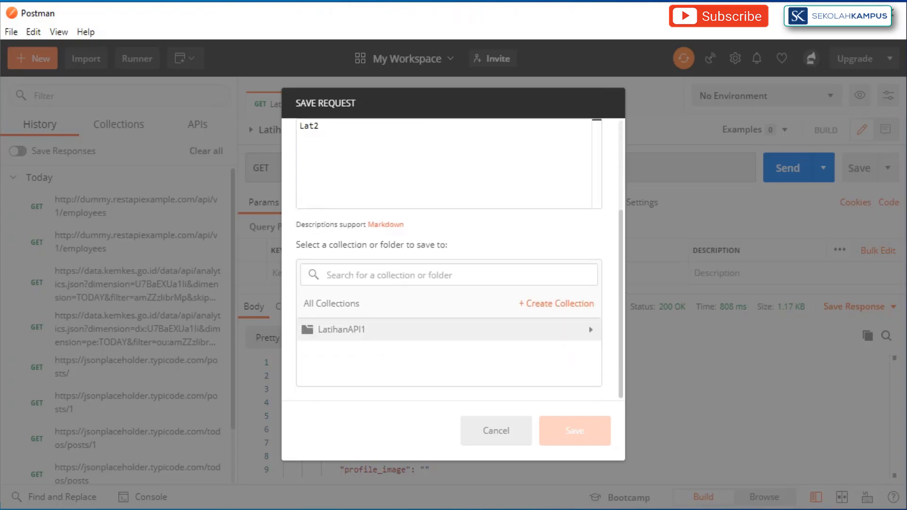
{"action": "left_click", "coordinate": [449, 329]}
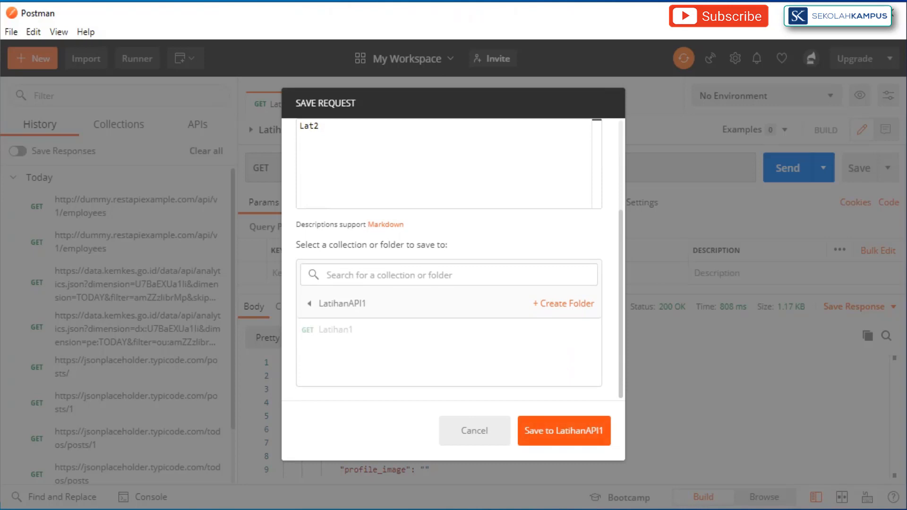
{"action": "left_click", "coordinate": [564, 431]}
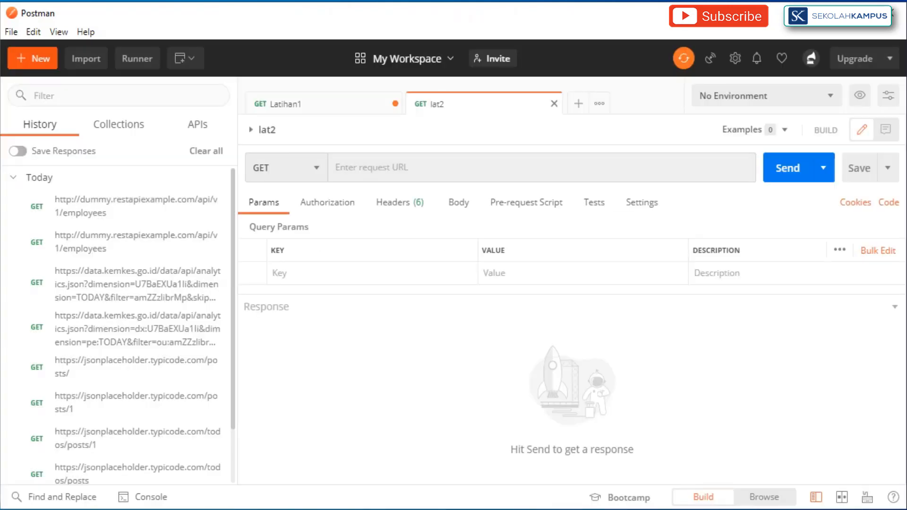
{"action": "left_click", "coordinate": [371, 167]}
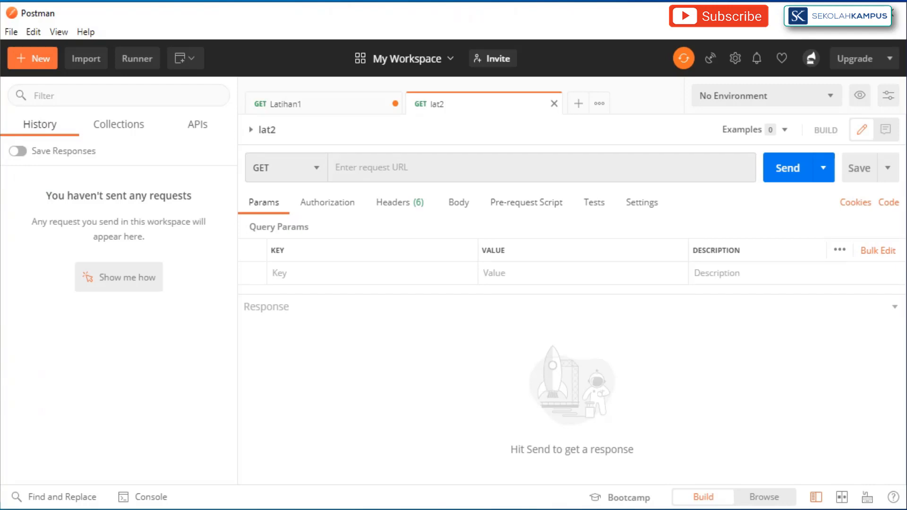
{"action": "left_click", "coordinate": [371, 167]}
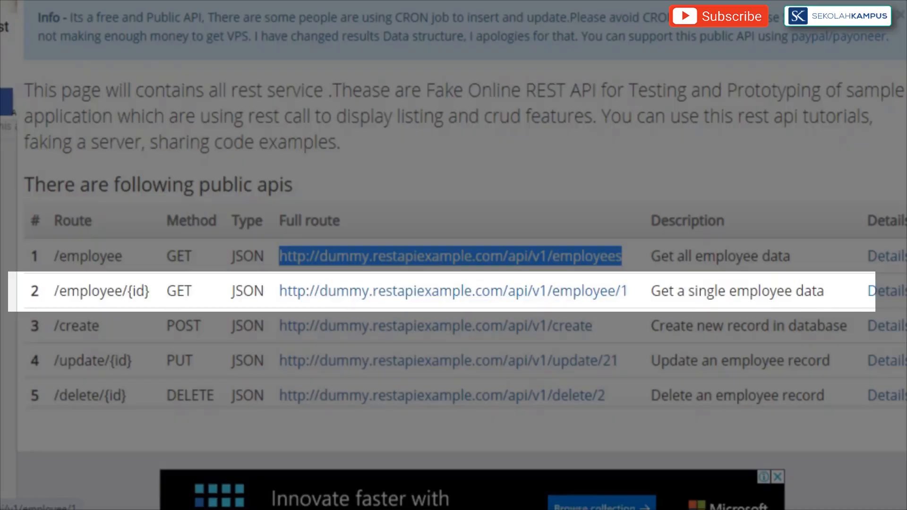
{"action": "left_click_drag", "start_coordinate": [631, 292], "coordinate": [279, 294]}
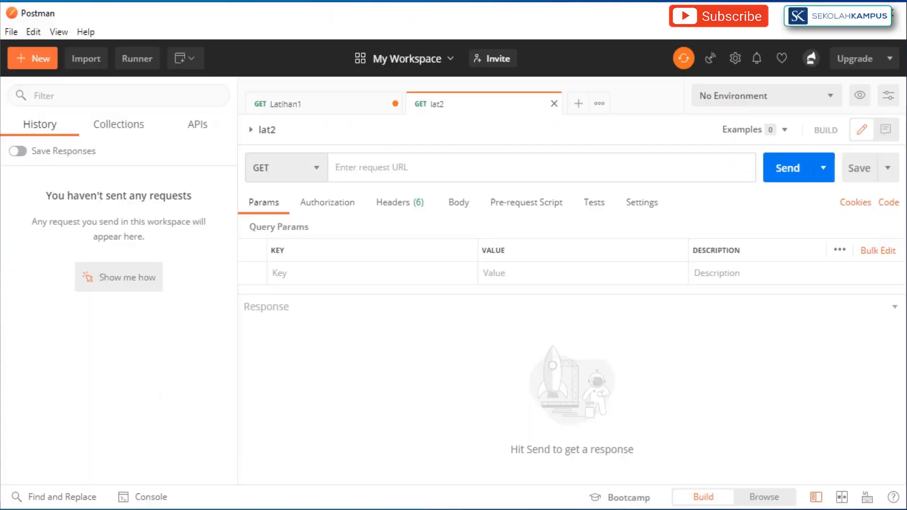
{"action": "type", "text": "http://dummy.restapiexample.com/api/v1/employee/1"}
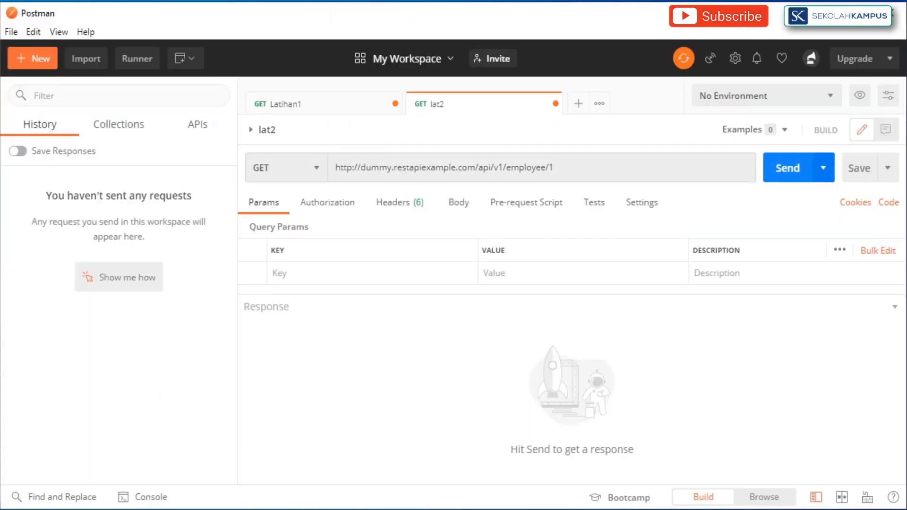
{"action": "key", "text": "ctrl+Return"}
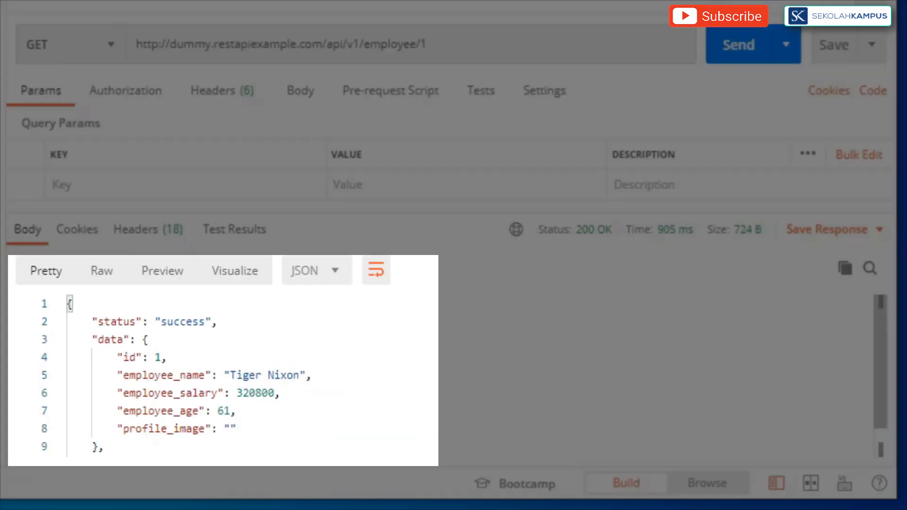
{"action": "scroll", "coordinate": [222, 374], "scroll_direction": "down", "scroll_amount": 1}
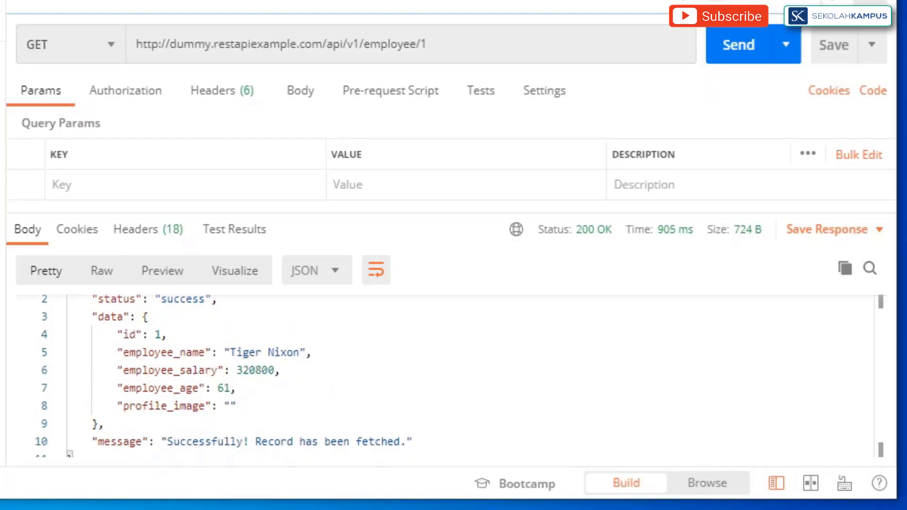
- Change the employee ID in the lat2 request URL to 3, resend the request and review the returned record
{"action": "left_click", "coordinate": [427, 44]}
{"action": "key", "text": "BackSpace"}
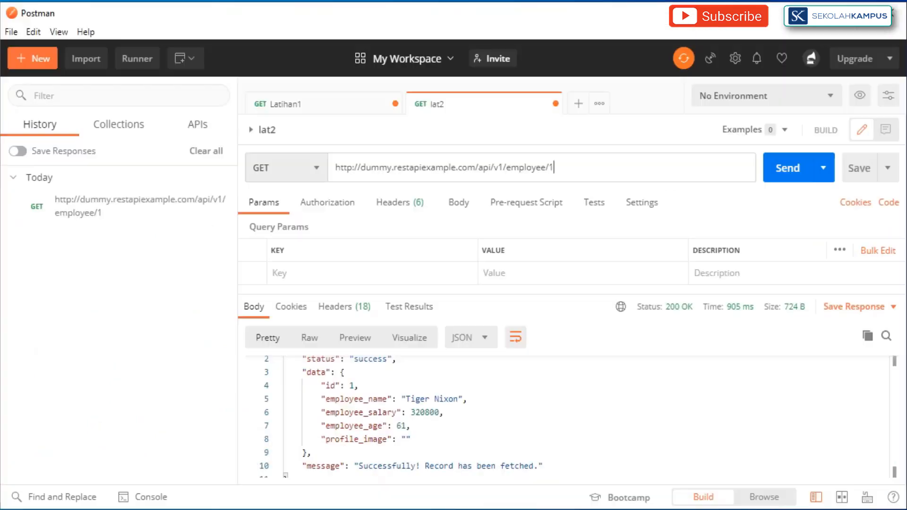
{"action": "type", "text": "3"}
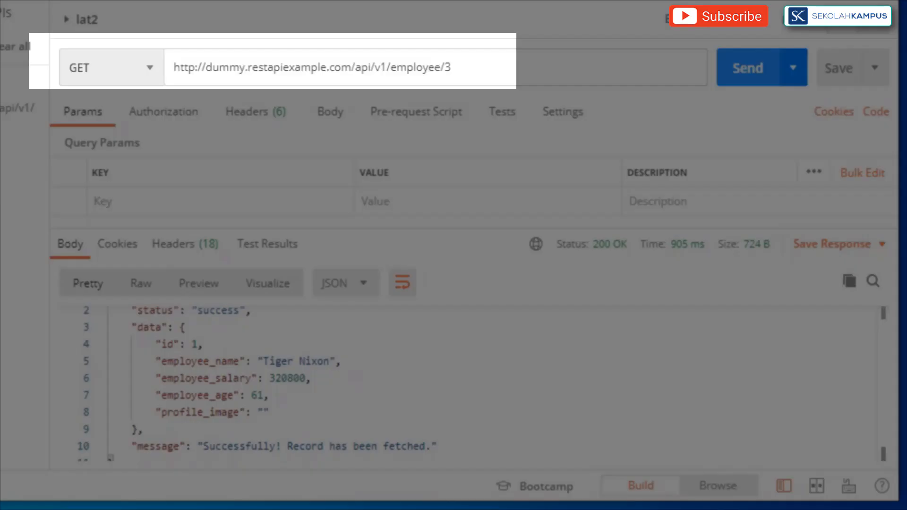
{"action": "key", "text": "ctrl+Return"}
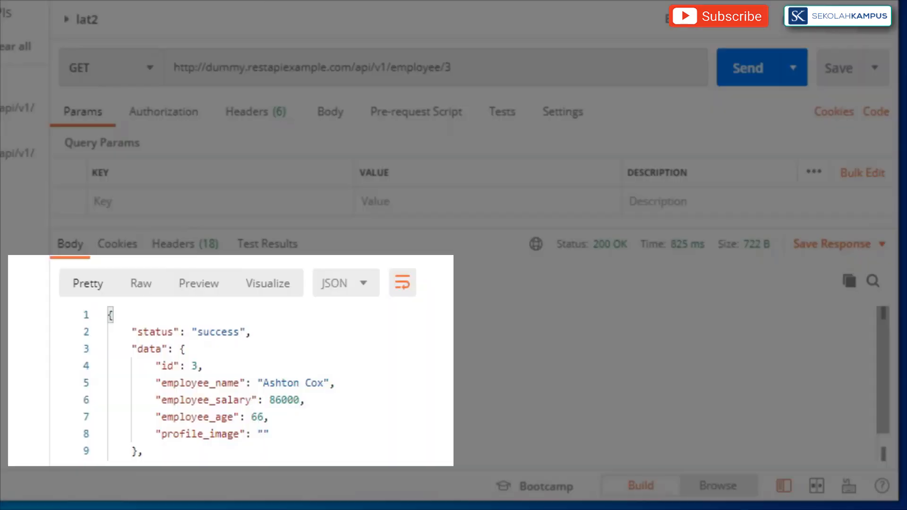
{"action": "scroll", "coordinate": [255, 383], "scroll_direction": "down", "scroll_amount": 1}
{"action": "scroll", "coordinate": [255, 382], "scroll_direction": "down", "scroll_amount": 1}
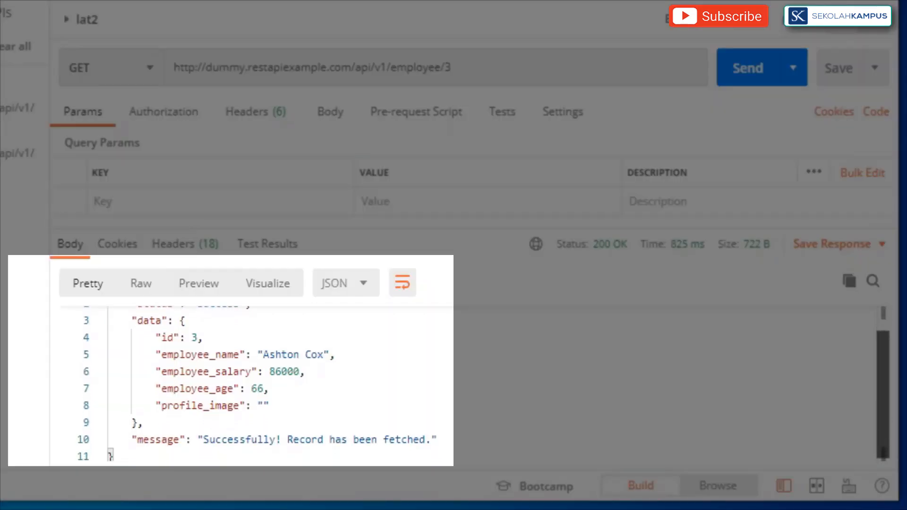
{"action": "scroll", "coordinate": [256, 383], "scroll_direction": "up", "scroll_amount": 1}
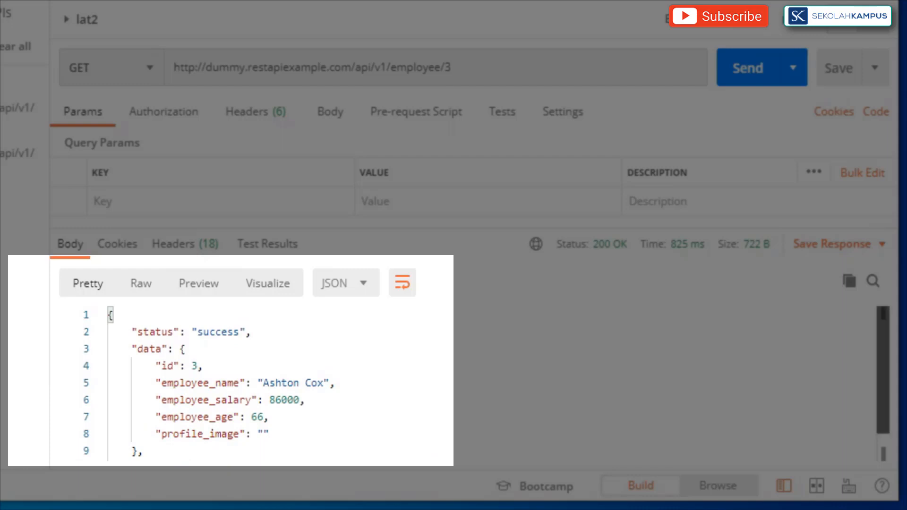
- Change the employee ID in the lat2 request URL to 5 and send the request
{"action": "scroll", "coordinate": [255, 382], "scroll_direction": "down", "scroll_amount": 2}
{"action": "scroll", "coordinate": [255, 383], "scroll_direction": "up", "scroll_amount": 2}
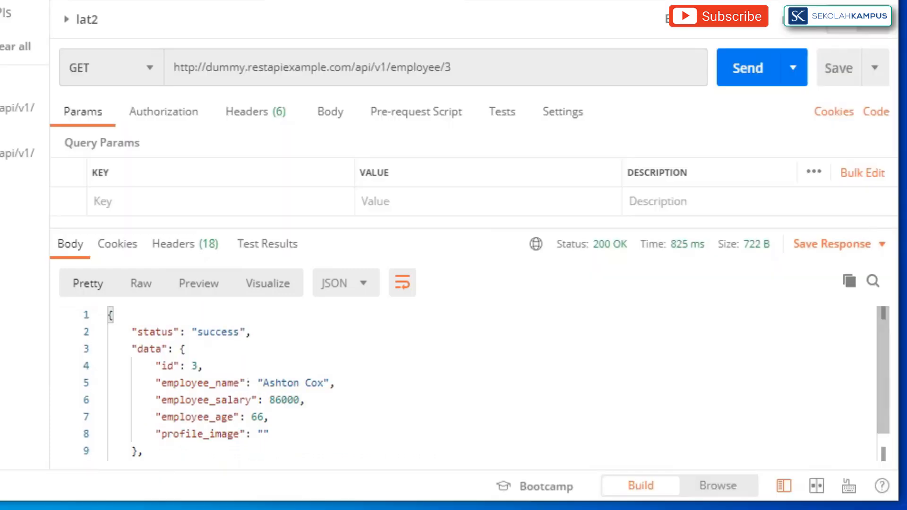
{"action": "scroll", "coordinate": [255, 382], "scroll_direction": "down", "scroll_amount": 2}
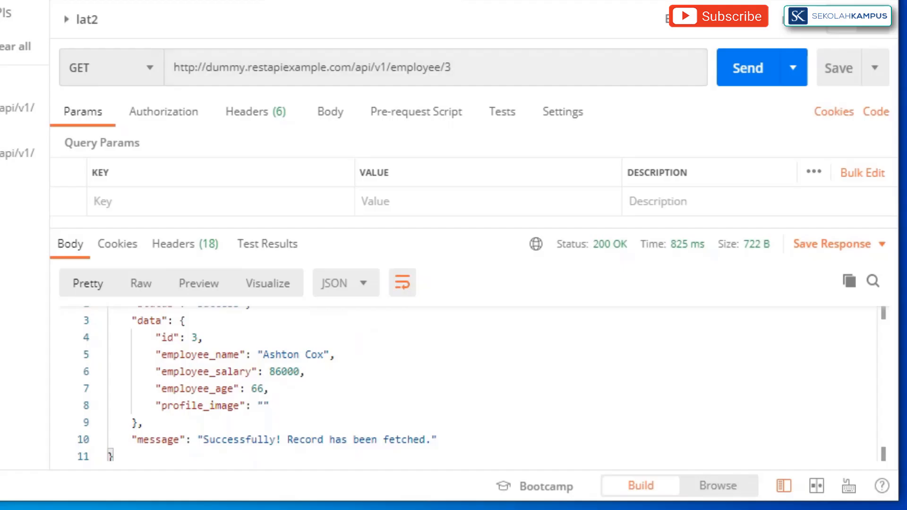
{"action": "left_click", "coordinate": [452, 67]}
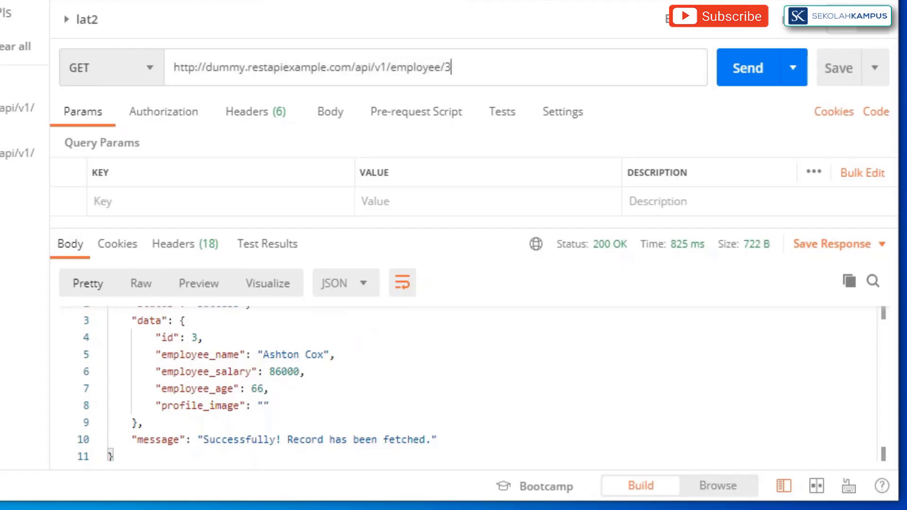
{"action": "key", "text": "BackSpace"}
{"action": "type", "text": "5"}
{"action": "left_click", "coordinate": [748, 69]}
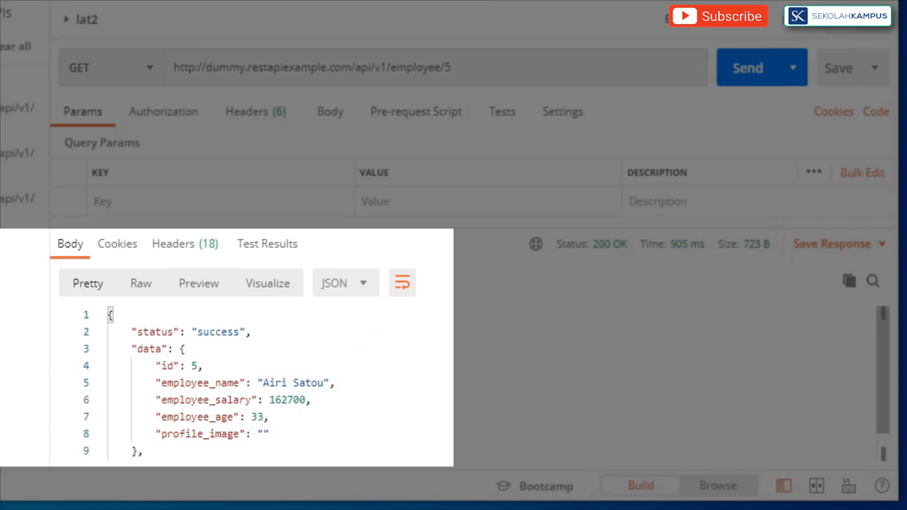
- Request a nonexistent employee by changing the ID in the lat2 URL to 101 and sending it
{"action": "left_click", "coordinate": [451, 68]}
{"action": "key", "text": "BackSpace"}
{"action": "type", "text": "101"}
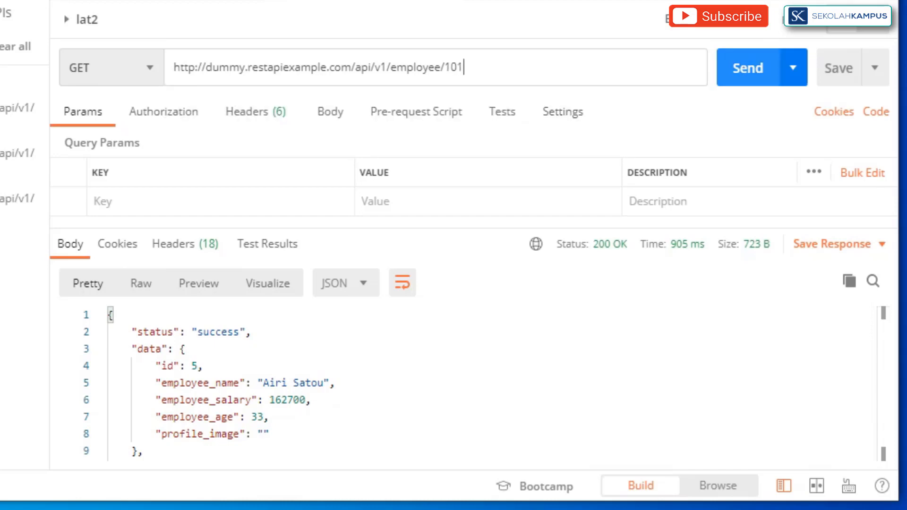
{"action": "left_click", "coordinate": [748, 68]}
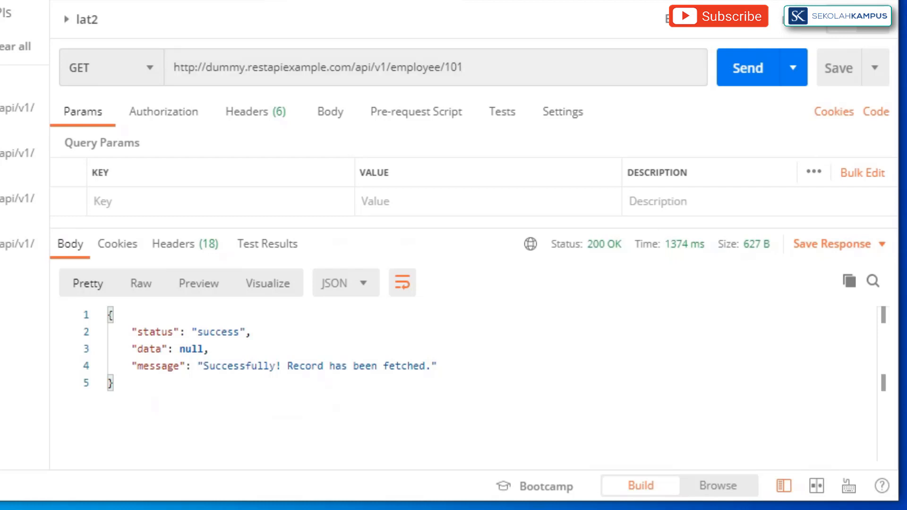
- Set the employee ID in the lat2 URL to 25 and send the request
{"action": "double_click", "coordinate": [458, 67]}
{"action": "type", "text": "25"}
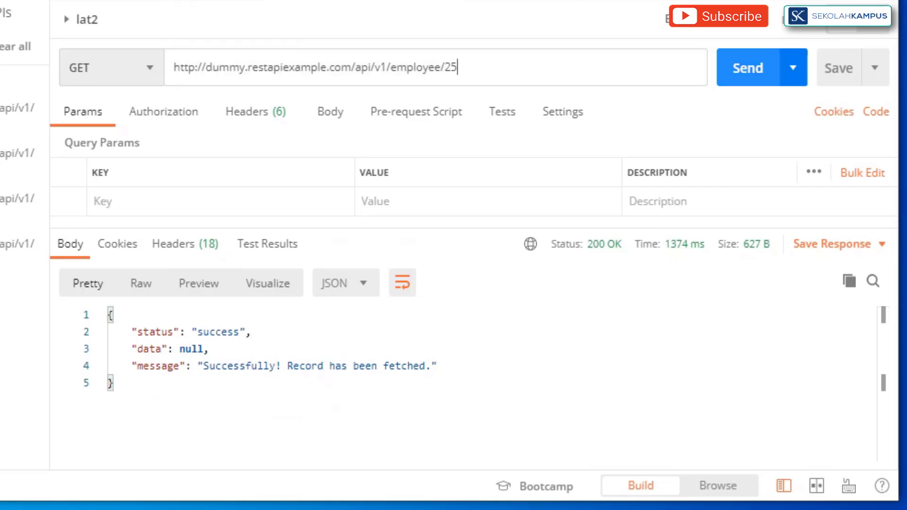
{"action": "left_click", "coordinate": [748, 68]}
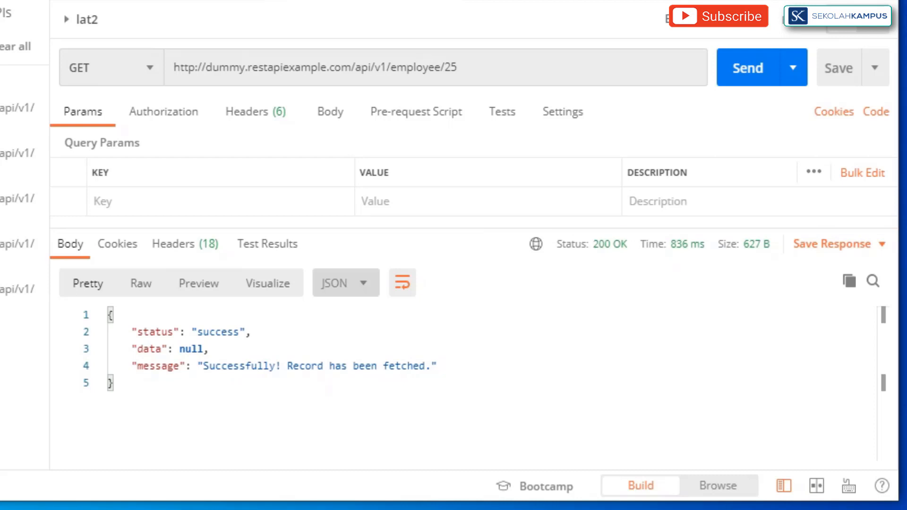
- Check the response format options, compare the raw and pretty views, and examine the status field and its value
{"action": "left_click", "coordinate": [345, 283]}
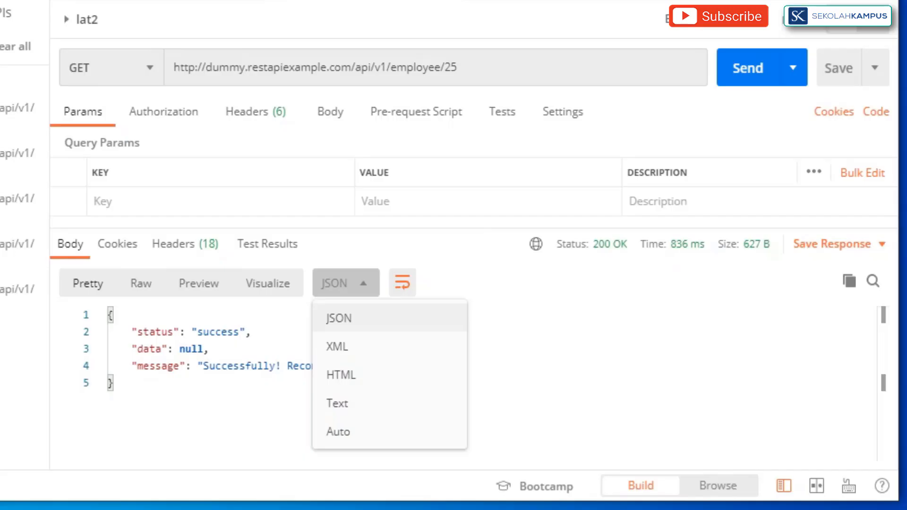
{"action": "key", "text": "Escape"}
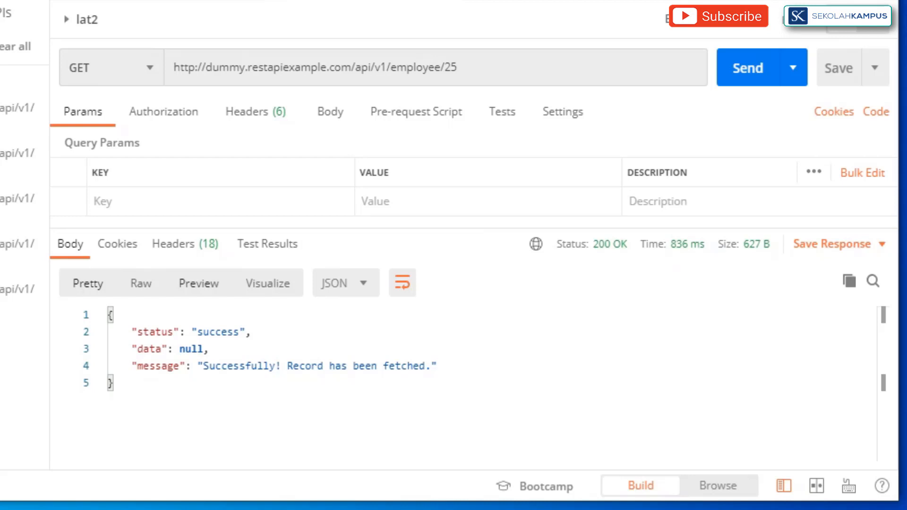
{"action": "left_click", "coordinate": [346, 283]}
{"action": "left_click", "coordinate": [346, 283]}
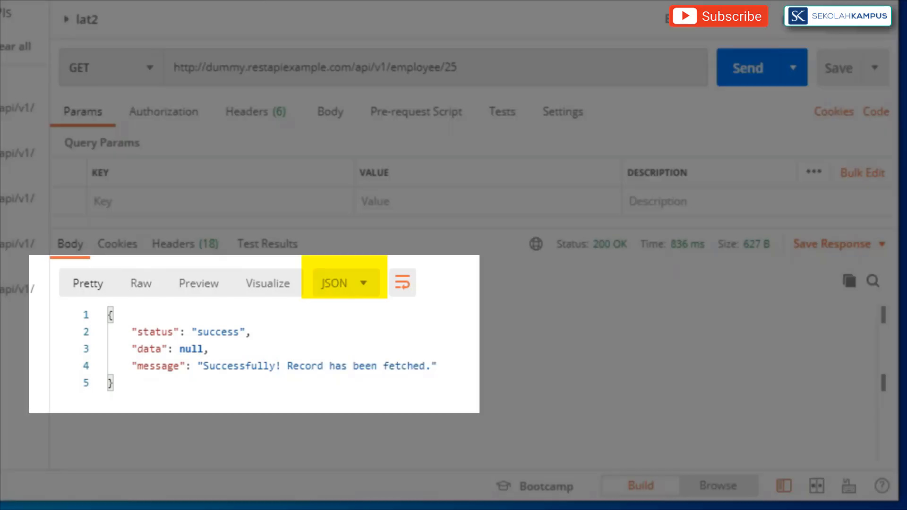
{"action": "left_click", "coordinate": [346, 283]}
{"action": "left_click", "coordinate": [346, 283]}
{"action": "left_click", "coordinate": [140, 283]}
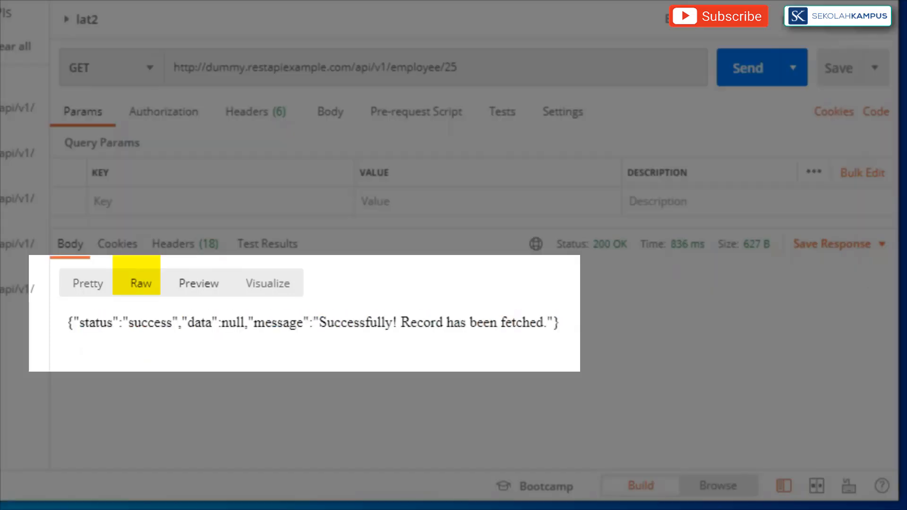
{"action": "left_click", "coordinate": [88, 283]}
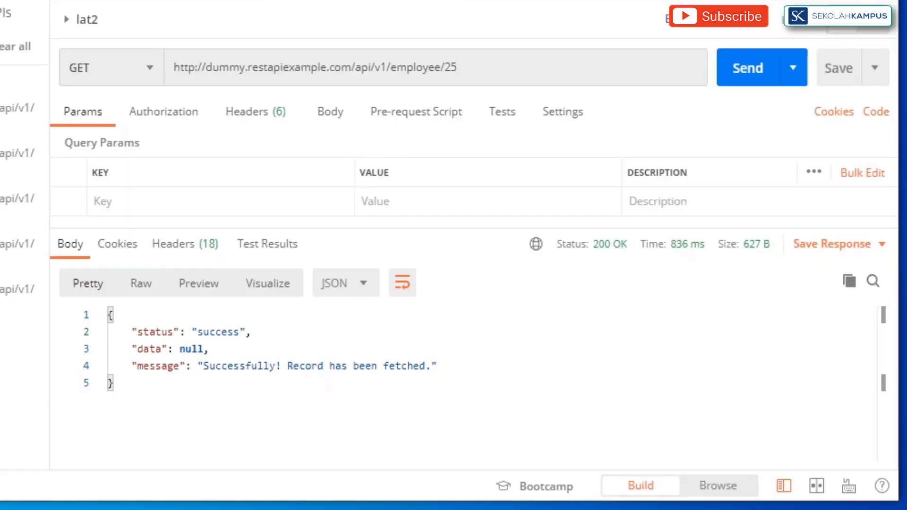
{"action": "double_click", "coordinate": [155, 332]}
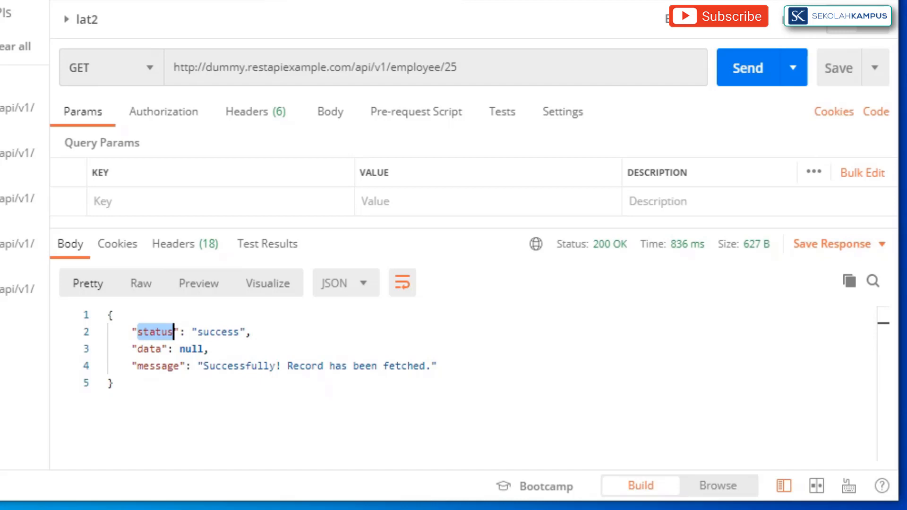
{"action": "double_click", "coordinate": [218, 332]}
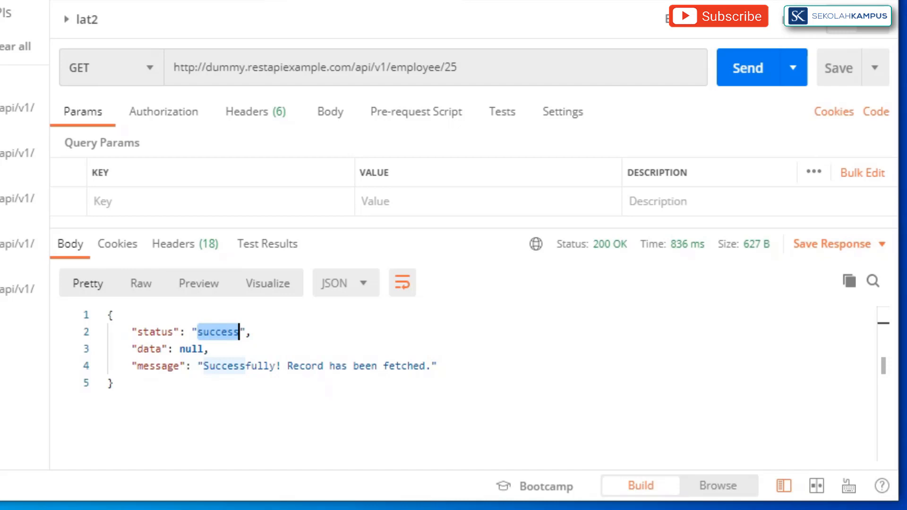
- Replace the employee ID in the lat2 URL with 6 and send the request
{"action": "left_click", "coordinate": [472, 68]}
{"action": "key", "text": "BackSpace"}
{"action": "key", "text": "BackSpace"}
{"action": "type", "text": "6"}
{"action": "left_click", "coordinate": [748, 67]}
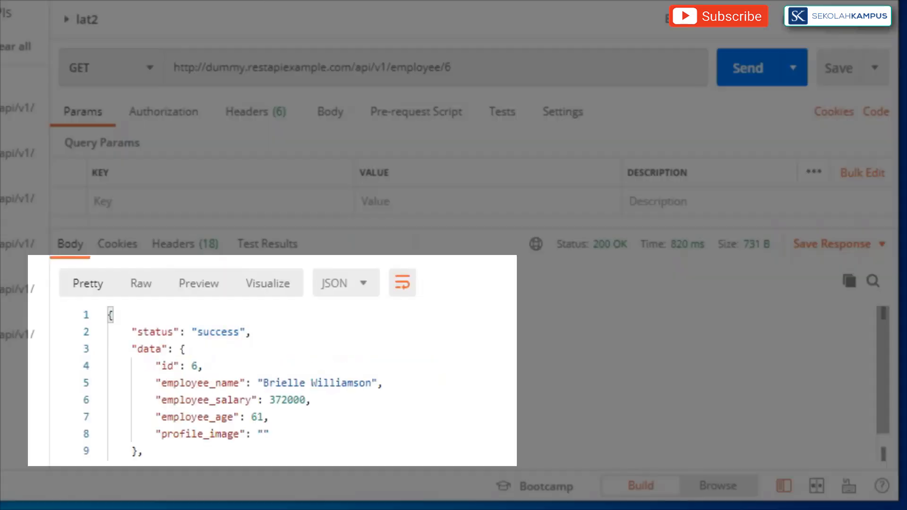
- Examine the data object in the JSON response, from its braces to the employee_name key and value
{"action": "double_click", "coordinate": [161, 349]}
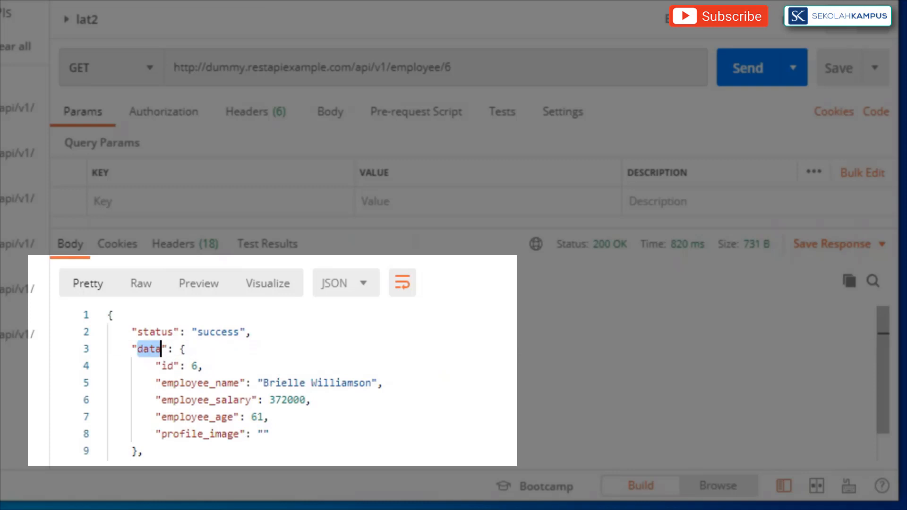
{"action": "left_click", "coordinate": [185, 349]}
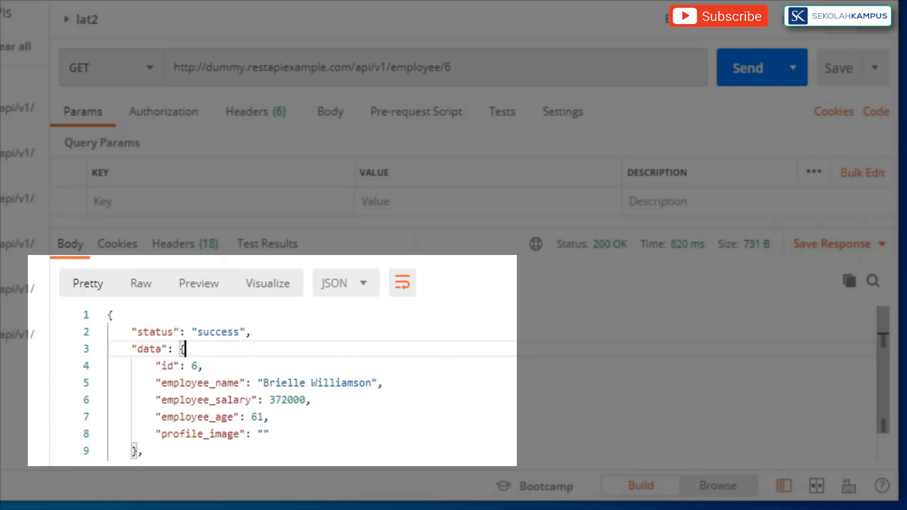
{"action": "left_click", "coordinate": [133, 451]}
{"action": "left_click_drag", "start_coordinate": [156, 350], "coordinate": [203, 350]}
{"action": "left_click_drag", "start_coordinate": [156, 367], "coordinate": [383, 368]}
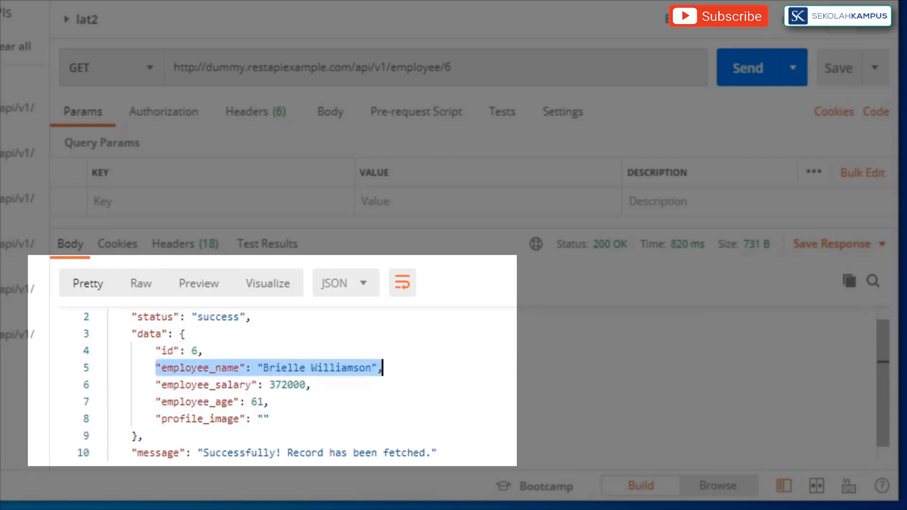
{"action": "double_click", "coordinate": [239, 367]}
{"action": "left_click_drag", "start_coordinate": [269, 367], "coordinate": [371, 368]}
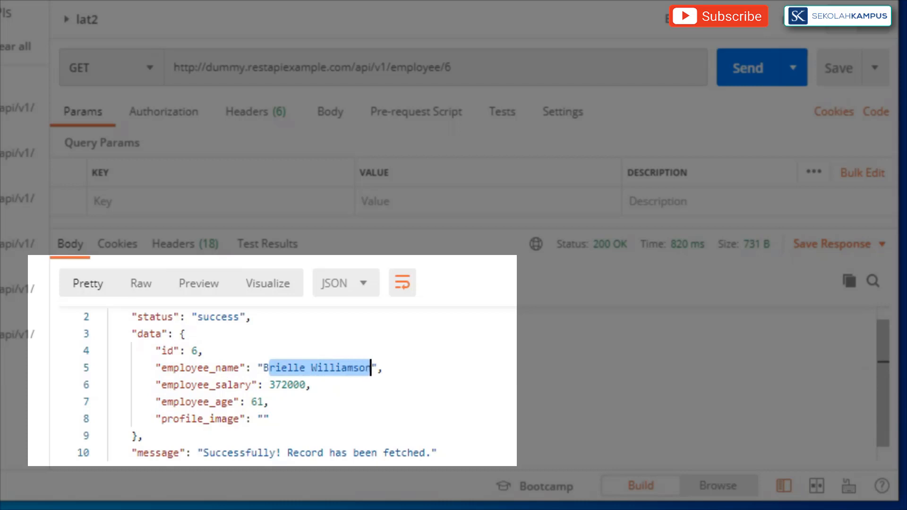
{"action": "left_click", "coordinate": [370, 367]}
{"action": "left_click_drag", "start_coordinate": [270, 368], "coordinate": [371, 368]}
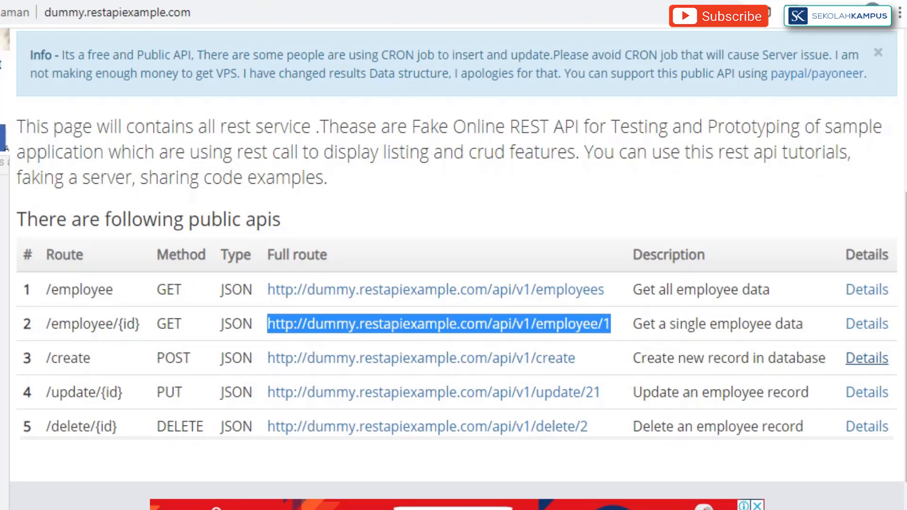
- Open the /create route's details from the browser's API page and examine the name, salary and age fields in the sample JSON
{"action": "right_click", "coordinate": [867, 358]}
{"action": "left_click", "coordinate": [767, 376]}
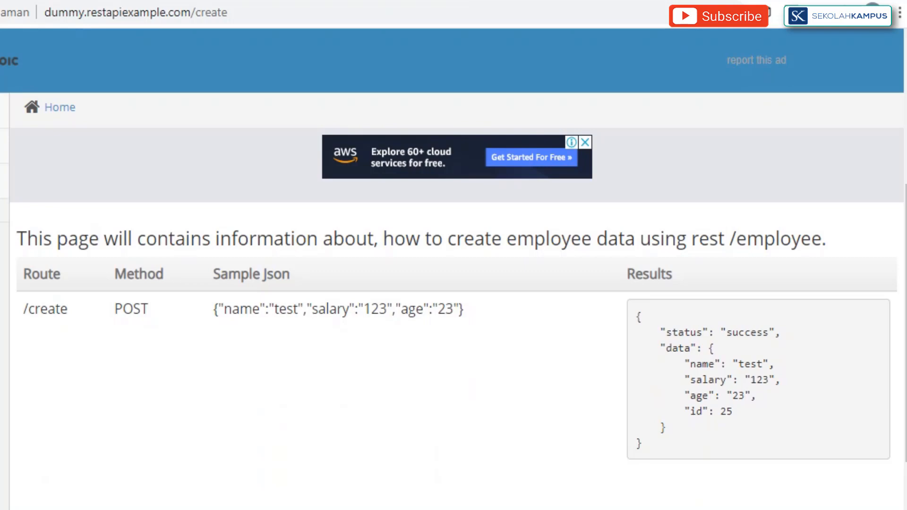
{"action": "double_click", "coordinate": [242, 309]}
{"action": "double_click", "coordinate": [330, 309]}
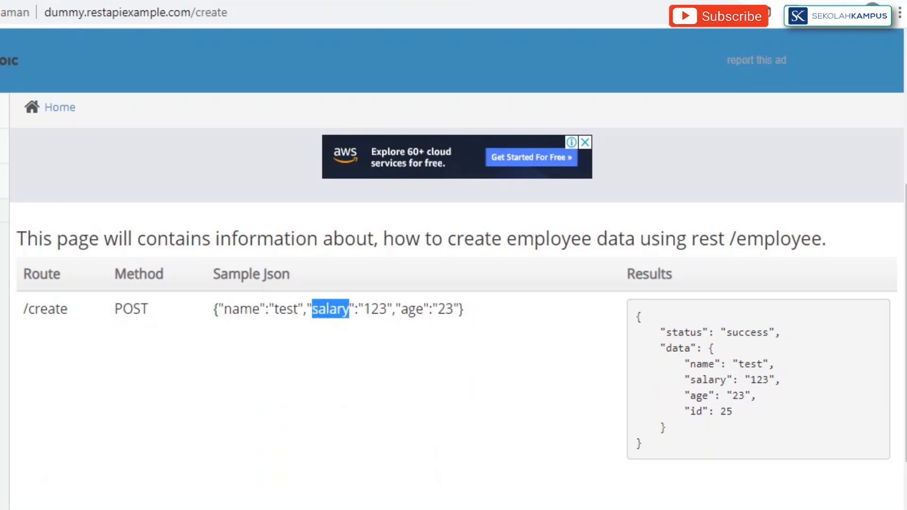
{"action": "double_click", "coordinate": [412, 309]}
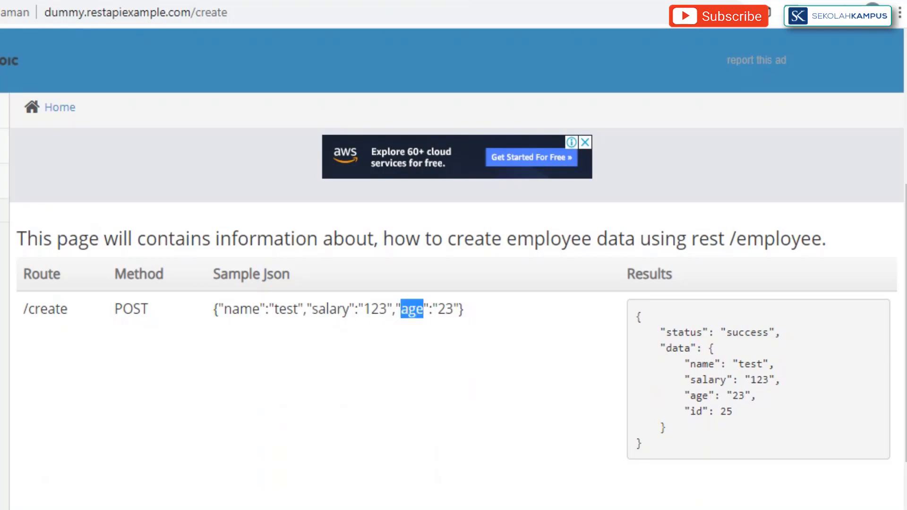
- Copy the full /create route from the API page and use it as the URL of a new POST request in Postman
{"action": "key", "text": "ctrl+shift+Tab"}
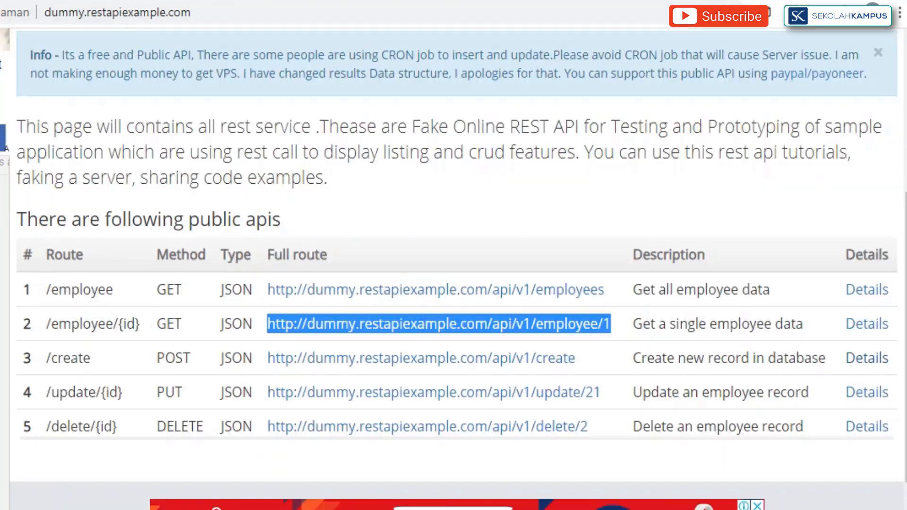
{"action": "left_click_drag", "start_coordinate": [575, 358], "coordinate": [268, 359]}
{"action": "key", "text": "ctrl+c"}
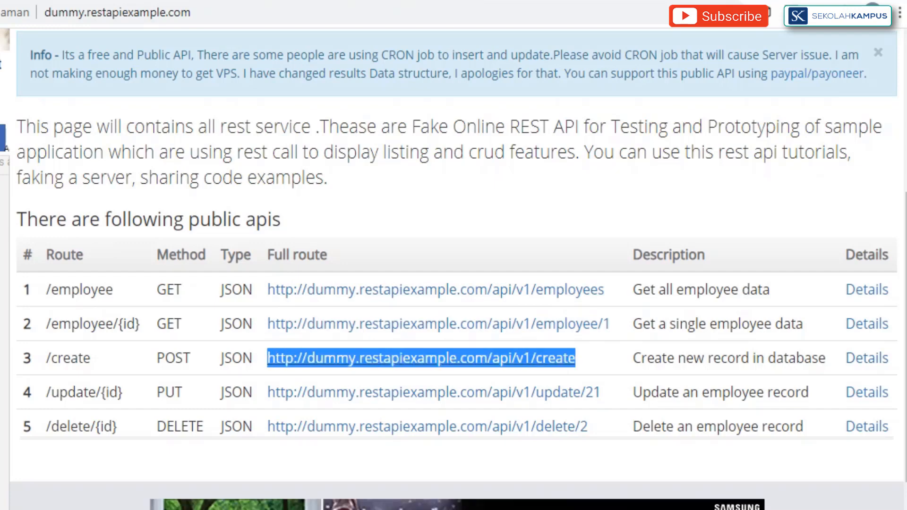
{"action": "key", "text": "alt+Tab"}
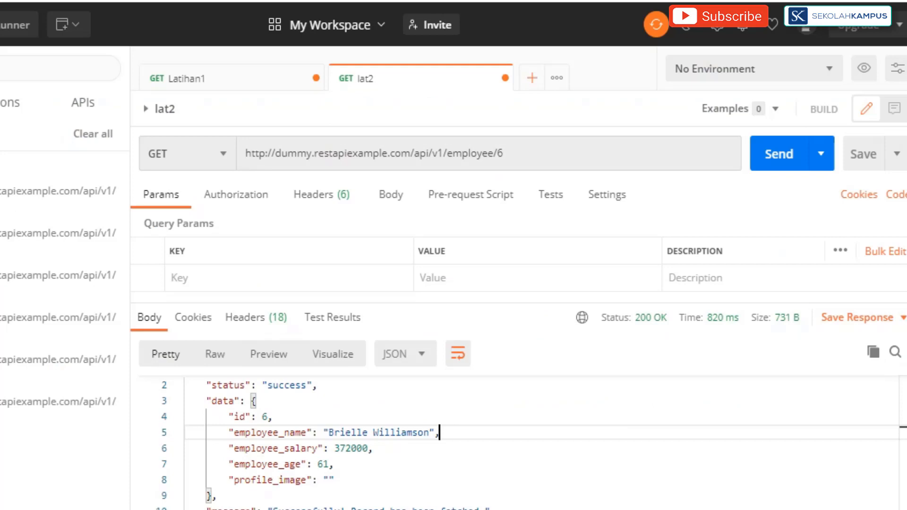
{"action": "key", "text": "ctrl+t"}
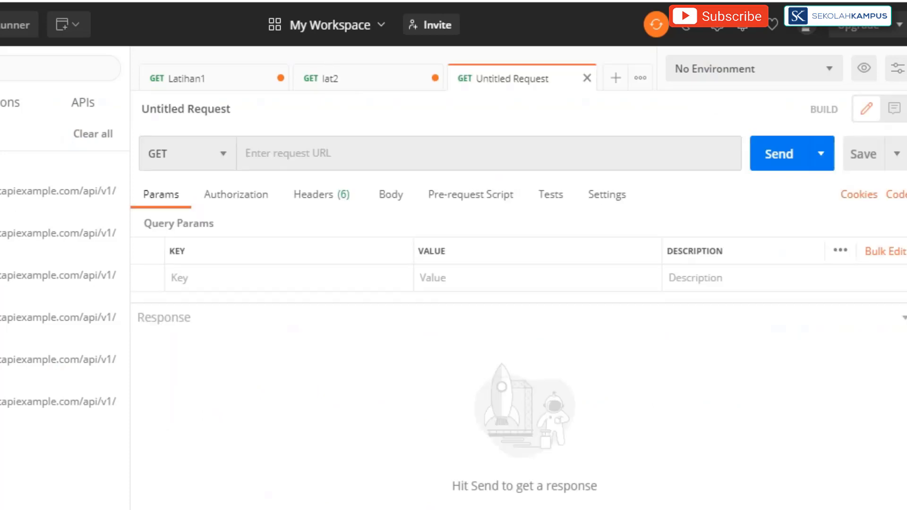
{"action": "left_click", "coordinate": [288, 153]}
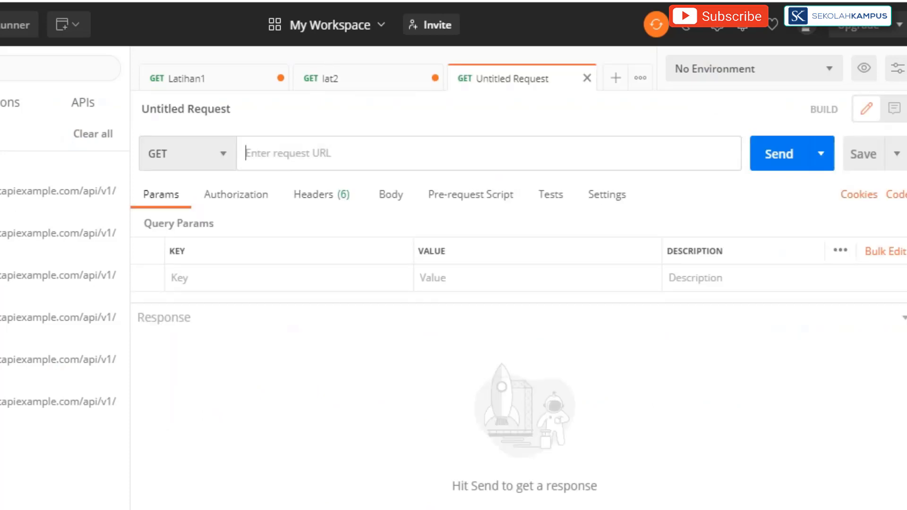
{"action": "key", "text": "ctrl+v"}
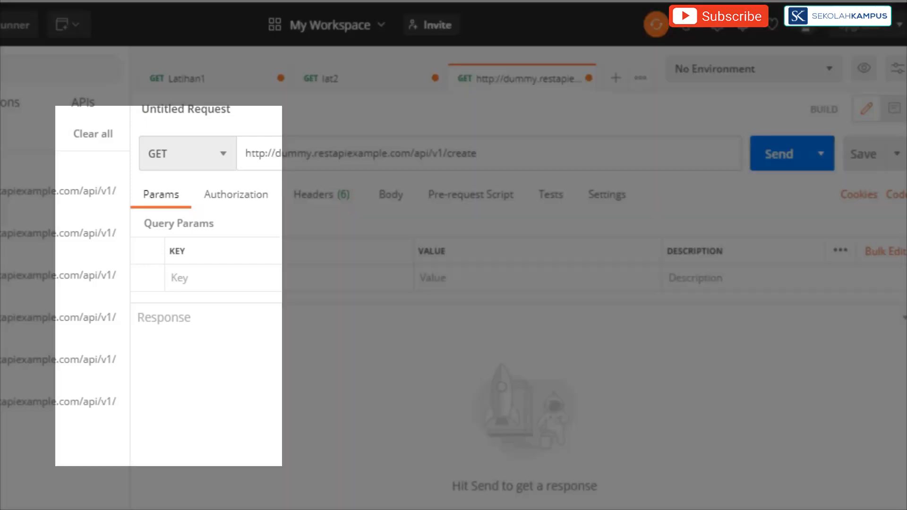
{"action": "left_click", "coordinate": [188, 154]}
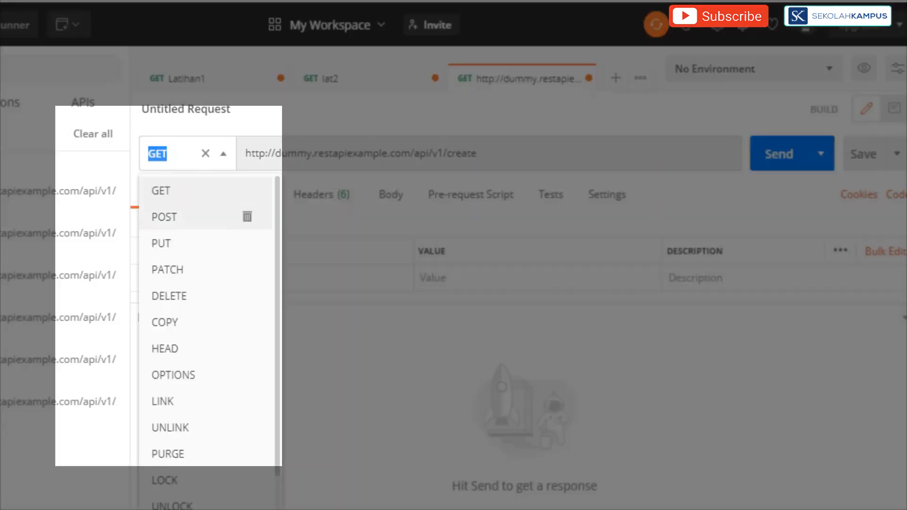
{"action": "left_click", "coordinate": [164, 216]}
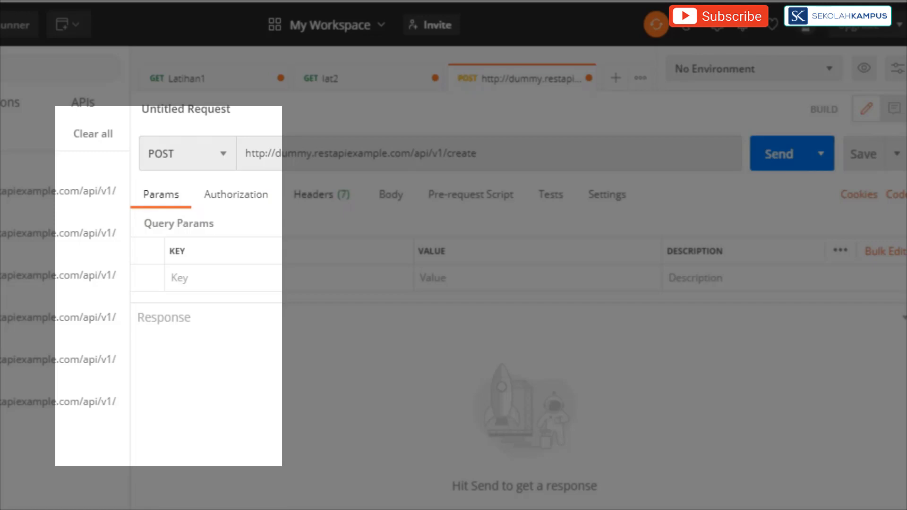
- Add a form-data body field with key name and value "test nama" to the create request and send it
{"action": "left_click", "coordinate": [321, 194]}
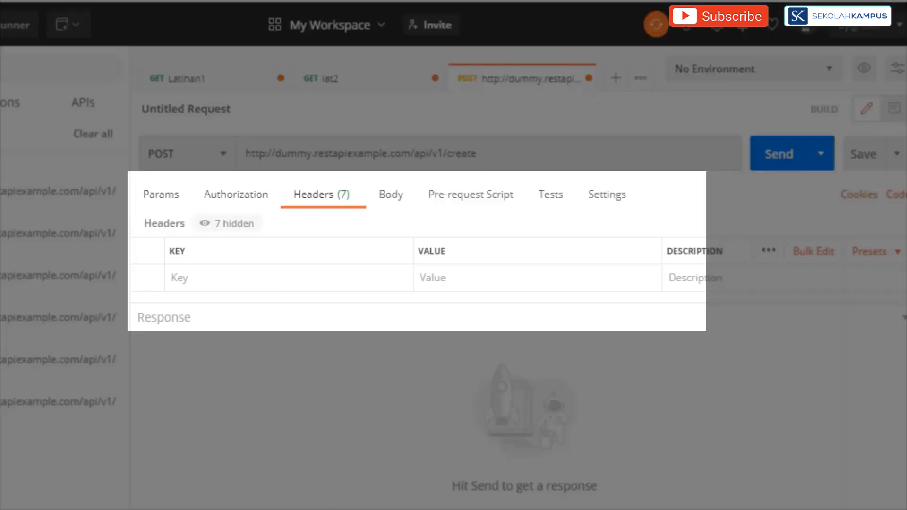
{"action": "left_click", "coordinate": [391, 194]}
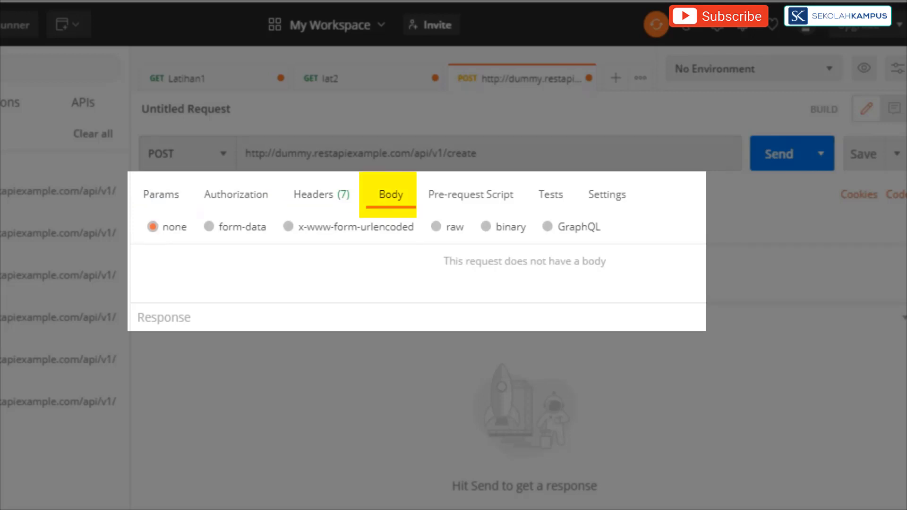
{"action": "left_click", "coordinate": [209, 227]}
{"action": "left_click", "coordinate": [212, 285]}
{"action": "type", "text": "name"}
{"action": "key", "text": "Tab"}
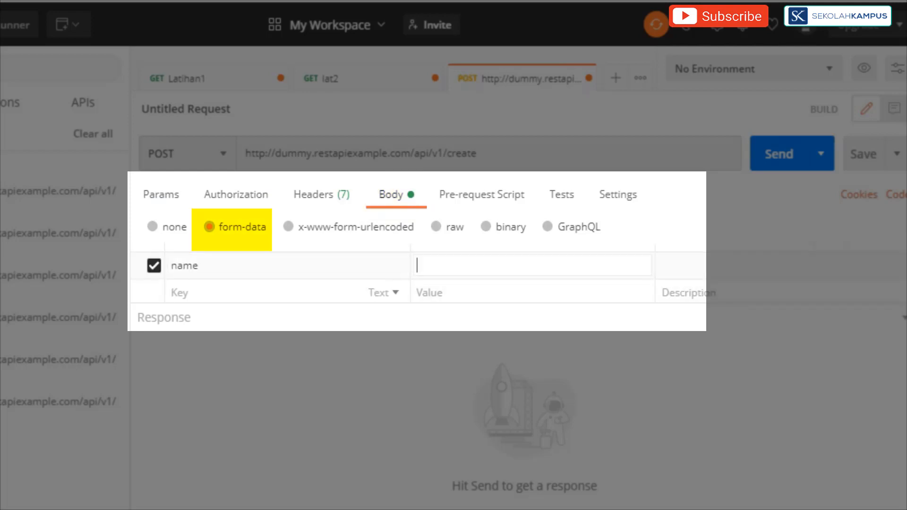
{"action": "type", "text": "test nama"}
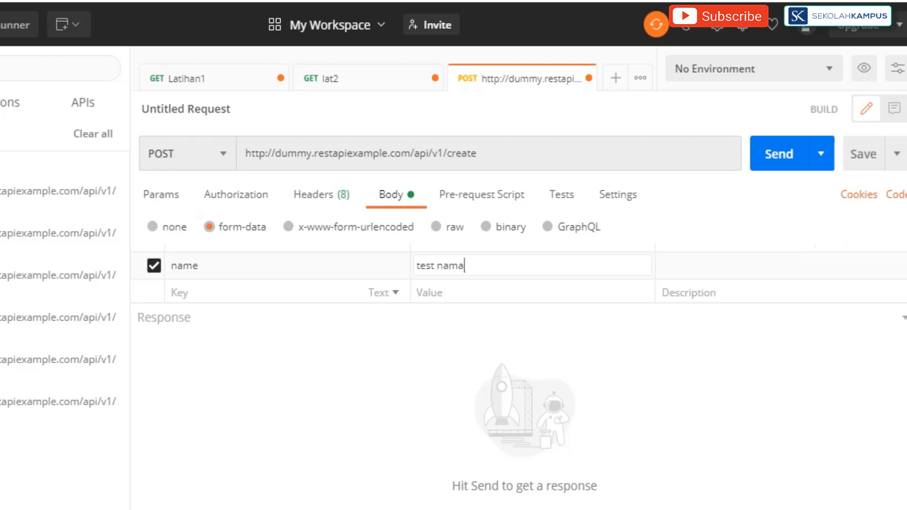
{"action": "left_click", "coordinate": [429, 293]}
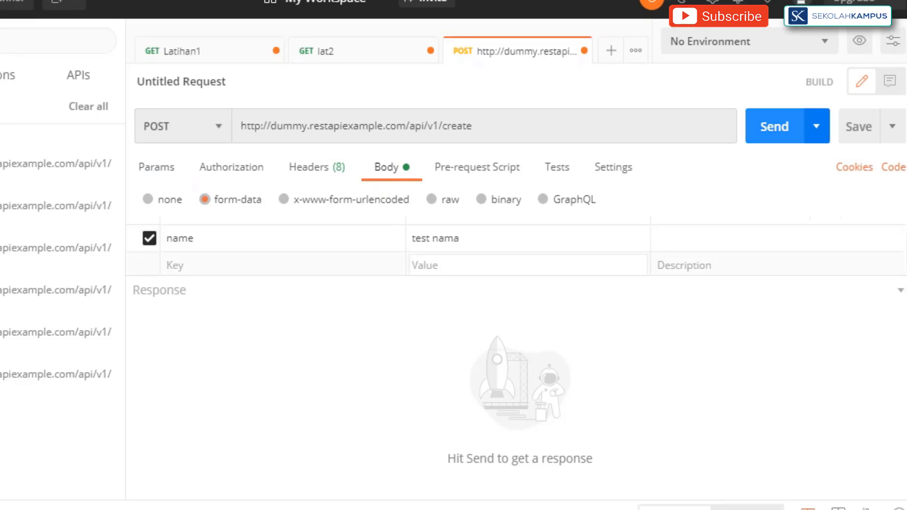
{"action": "key", "text": "ctrl+Return"}
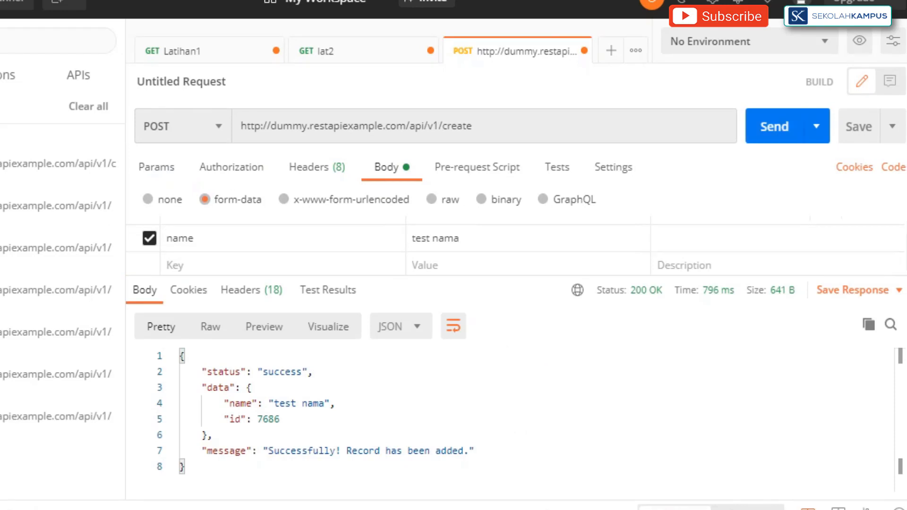
- Replace the employee ID in the lat2 URL with the new record's id from the POST response and send the request
{"action": "double_click", "coordinate": [279, 419]}
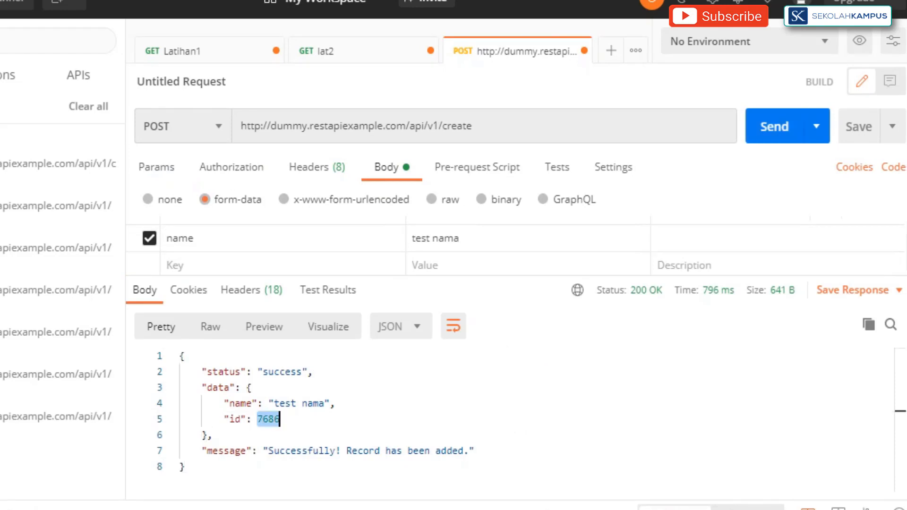
{"action": "left_click", "coordinate": [279, 419]}
{"action": "double_click", "coordinate": [269, 419]}
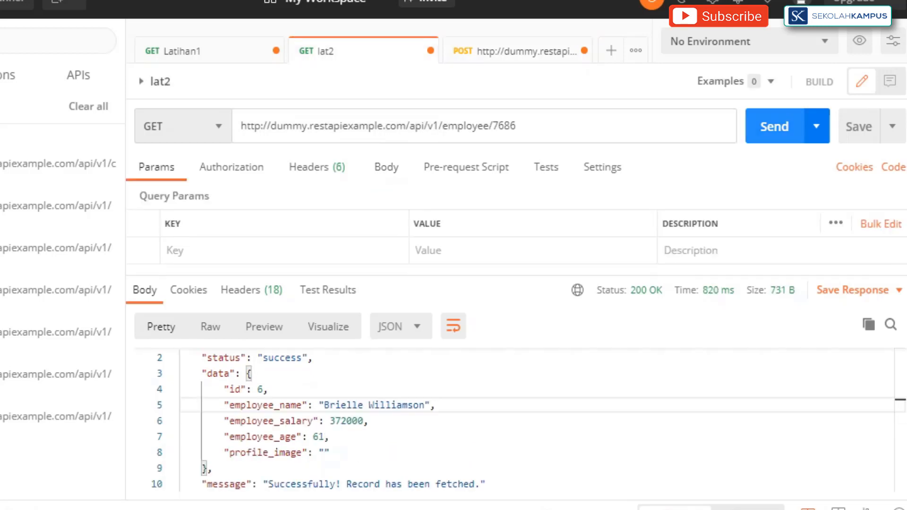
{"action": "left_click", "coordinate": [774, 126]}
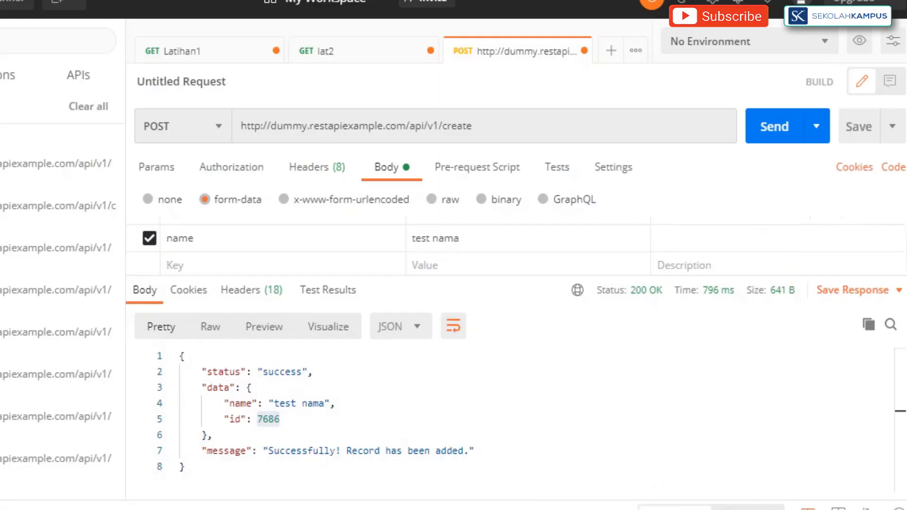
- Add form-data fields salary with value "2 juta" and age with value "34 tahun" to the POST request, and enlarge the body area
{"action": "left_click", "coordinate": [265, 265]}
{"action": "type", "text": "salary"}
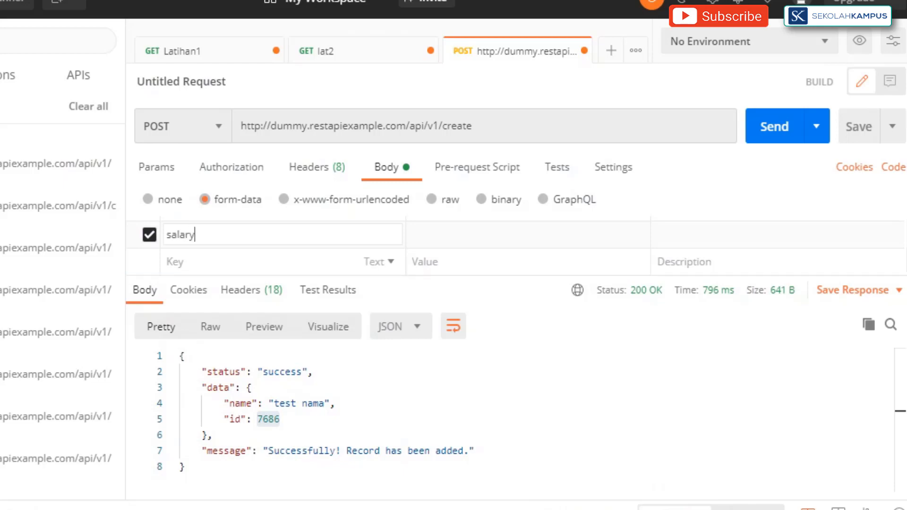
{"action": "key", "text": "Tab"}
{"action": "type", "text": "2 juta"}
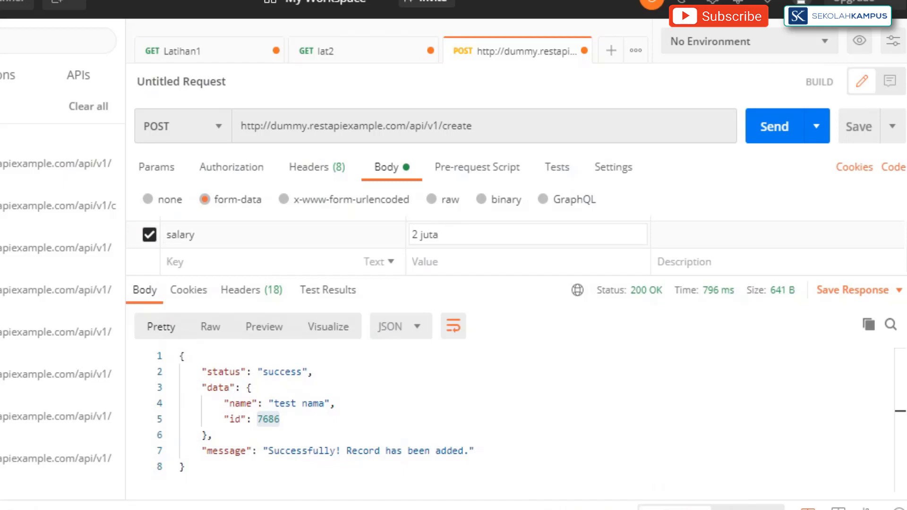
{"action": "left_click", "coordinate": [175, 262]}
{"action": "type", "text": "age"}
{"action": "key", "text": "Tab"}
{"action": "type", "text": "34 tahun"}
{"action": "left_click_drag", "start_coordinate": [342, 275], "coordinate": [341, 318]}
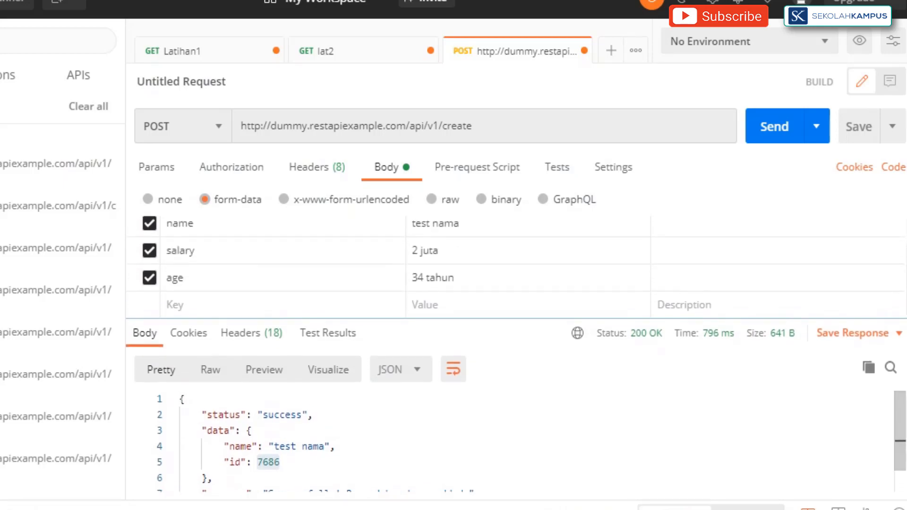
- Extend the name field's value to "test nama lagi" and send the POST request
{"action": "left_click", "coordinate": [473, 224]}
{"action": "type", "text": "lagi"}
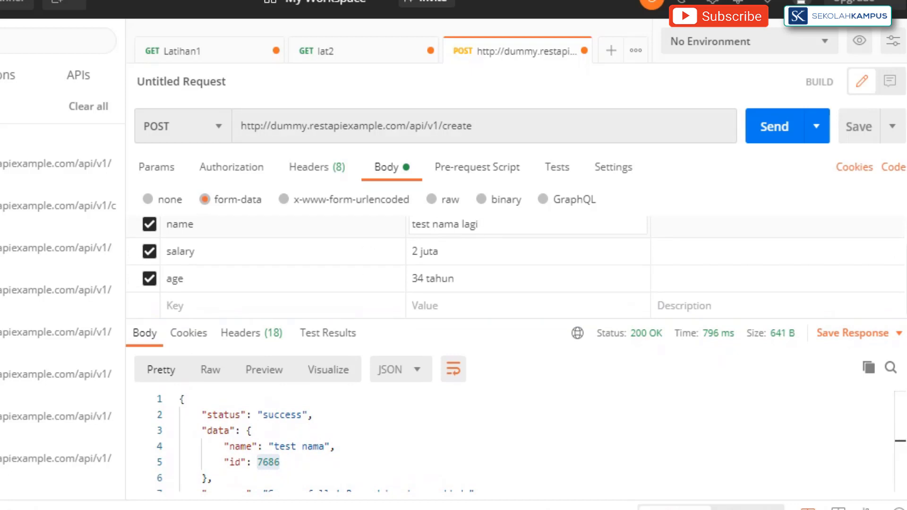
{"action": "key", "text": "ctrl+Return"}
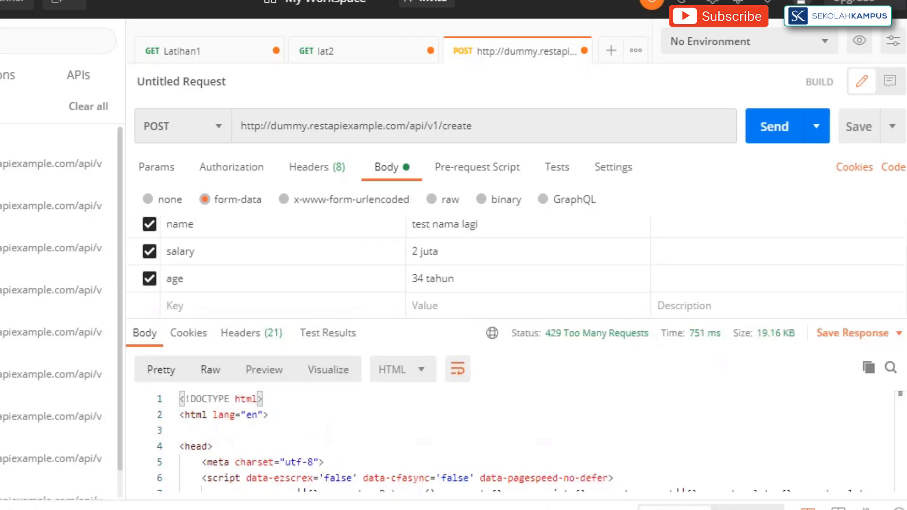
- Set the salary value to 200 and the age value to 23, and send the POST request again
{"action": "left_click", "coordinate": [440, 251]}
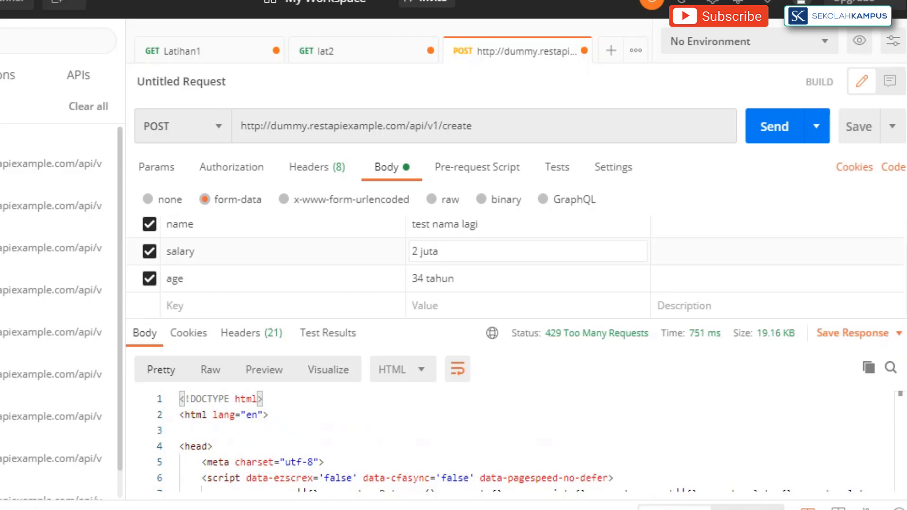
{"action": "key", "text": "ctrl+a"}
{"action": "type", "text": "200"}
{"action": "key", "text": "Tab"}
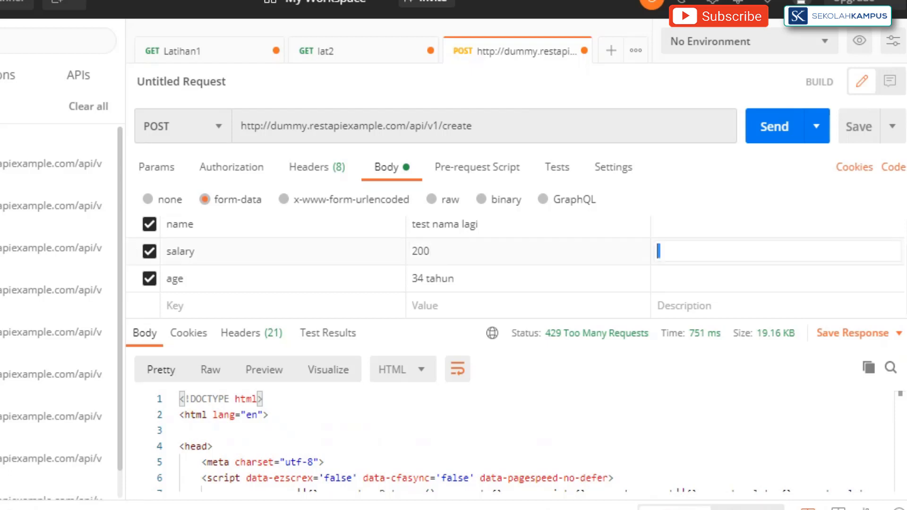
{"action": "left_click", "coordinate": [448, 279]}
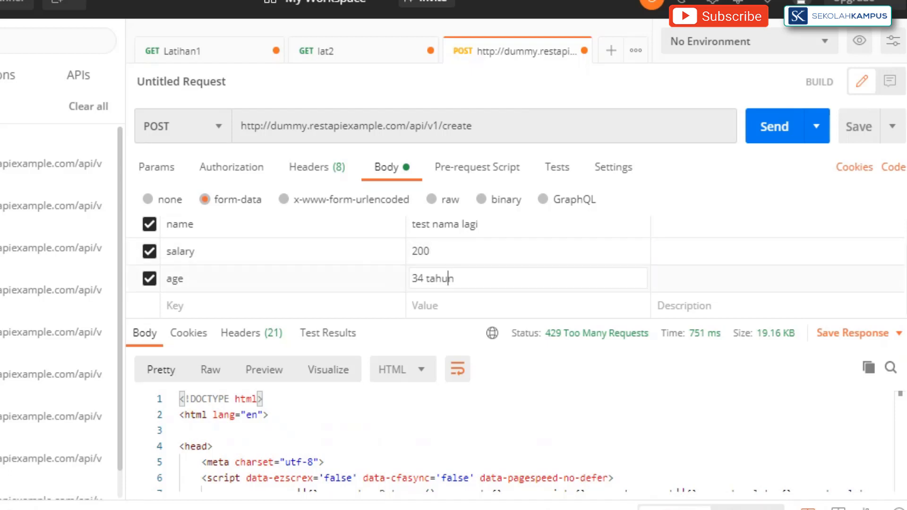
{"action": "key", "text": "ctrl+a"}
{"action": "type", "text": "23"}
{"action": "left_click", "coordinate": [775, 126]}
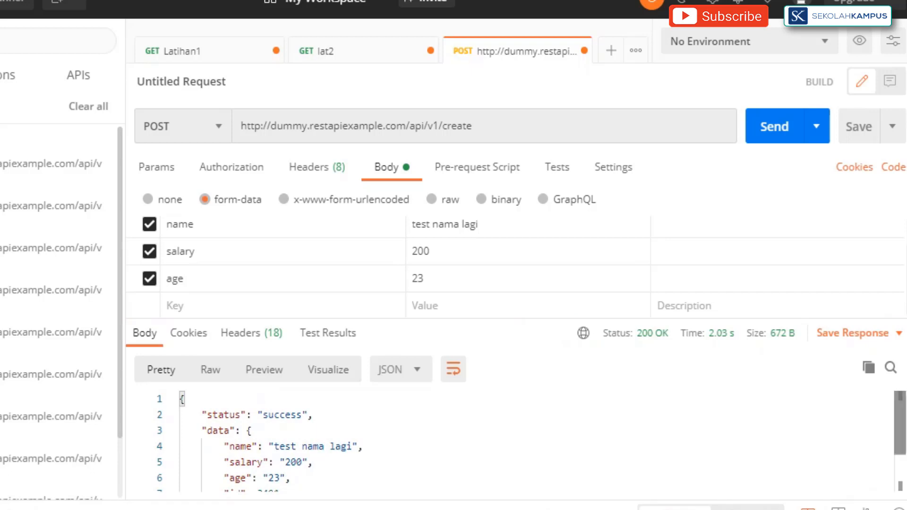
- Examine the data object in the create response and highlight the new record's id value
{"action": "scroll", "coordinate": [473, 439], "scroll_direction": "down", "scroll_amount": 1}
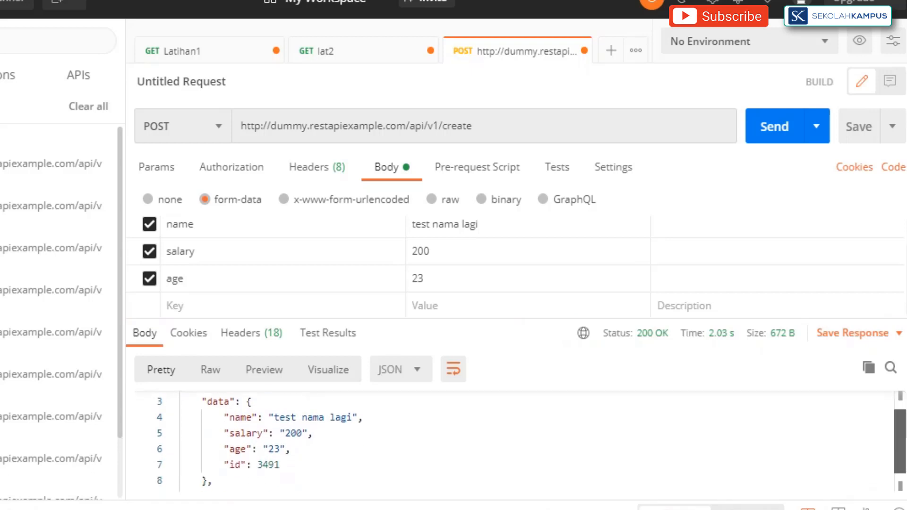
{"action": "scroll", "coordinate": [472, 439], "scroll_direction": "up", "scroll_amount": 1}
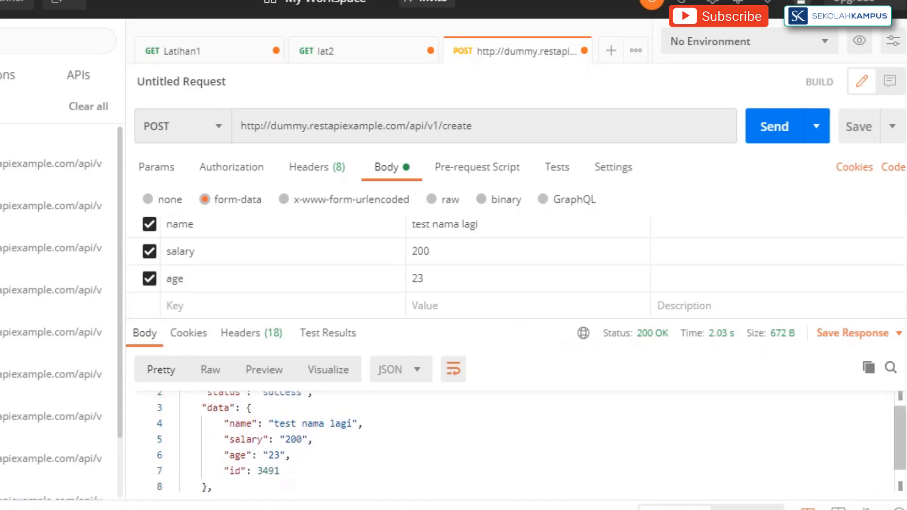
{"action": "left_click_drag", "start_coordinate": [258, 468], "coordinate": [280, 468]}
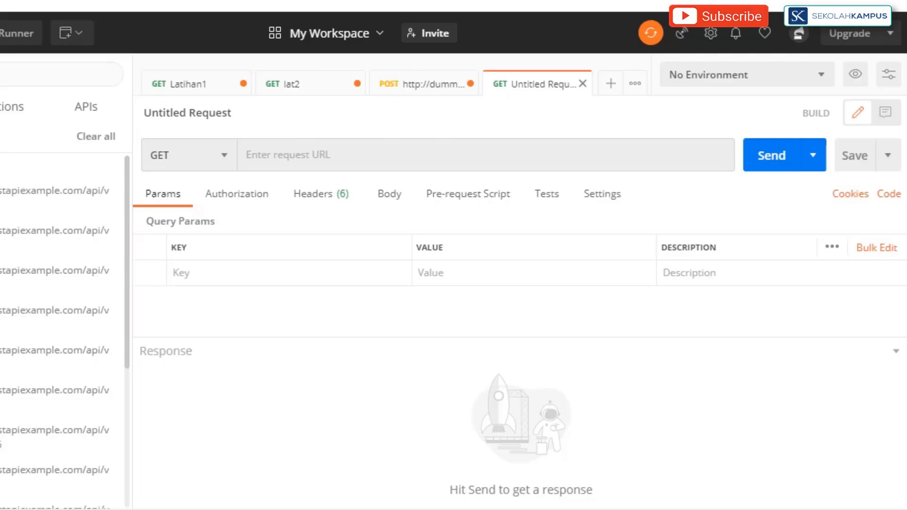
- Set the new request's method to PUT and use the full /update/{id} route copied from the browser's API page as its URL
{"action": "left_click", "coordinate": [208, 155]}
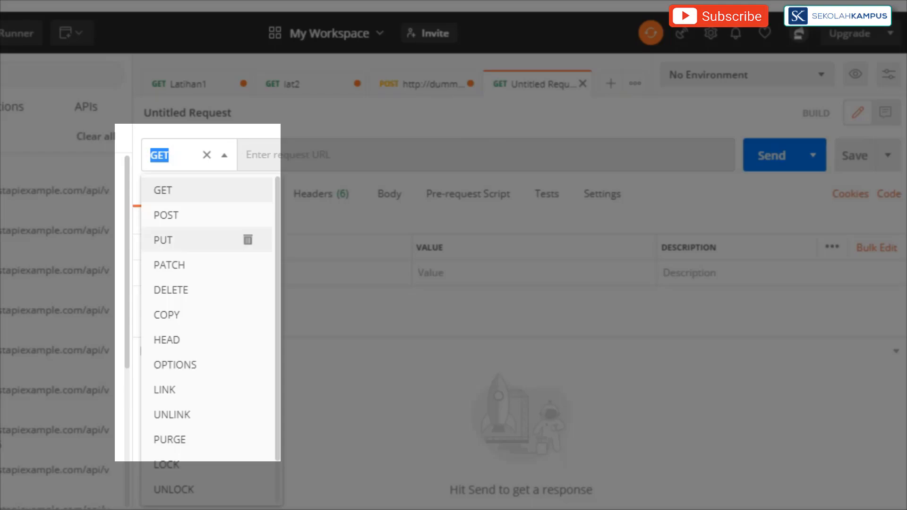
{"action": "left_click", "coordinate": [165, 240]}
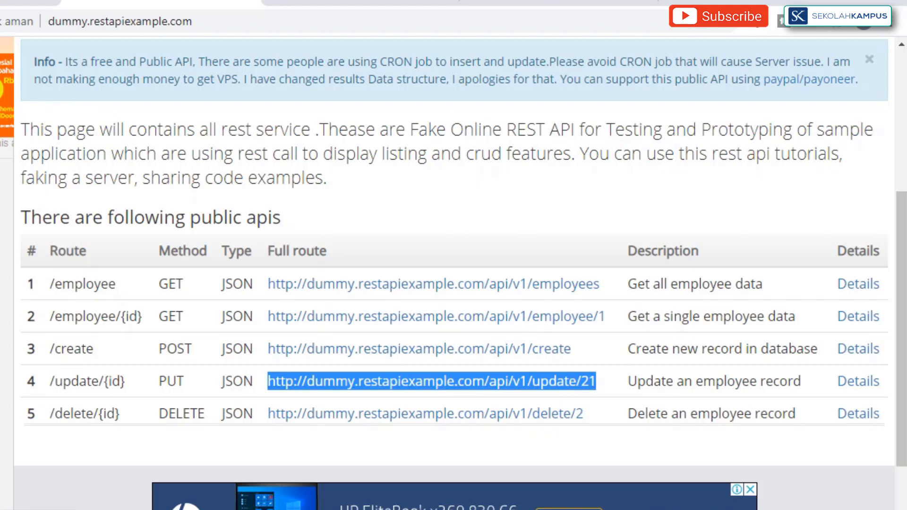
{"action": "left_click", "coordinate": [609, 382]}
{"action": "left_click_drag", "start_coordinate": [599, 382], "coordinate": [267, 382]}
{"action": "key", "text": "ctrl+c"}
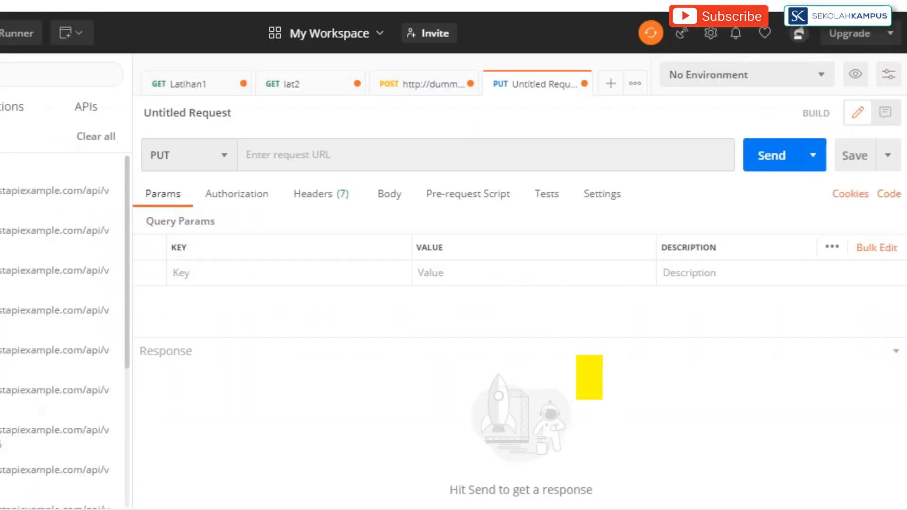
{"action": "left_click", "coordinate": [246, 155]}
{"action": "key", "text": "ctrl+v"}
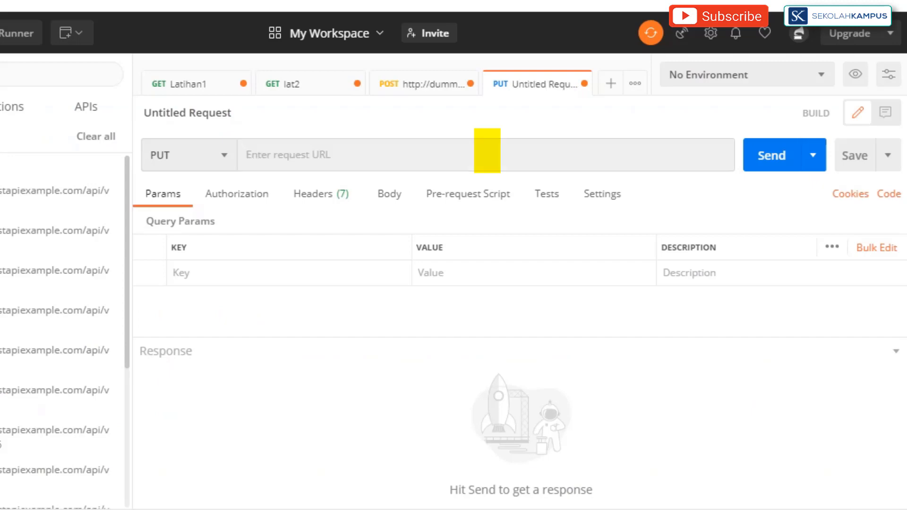
{"action": "left_click", "coordinate": [246, 155]}
{"action": "key", "text": "ctrl+v"}
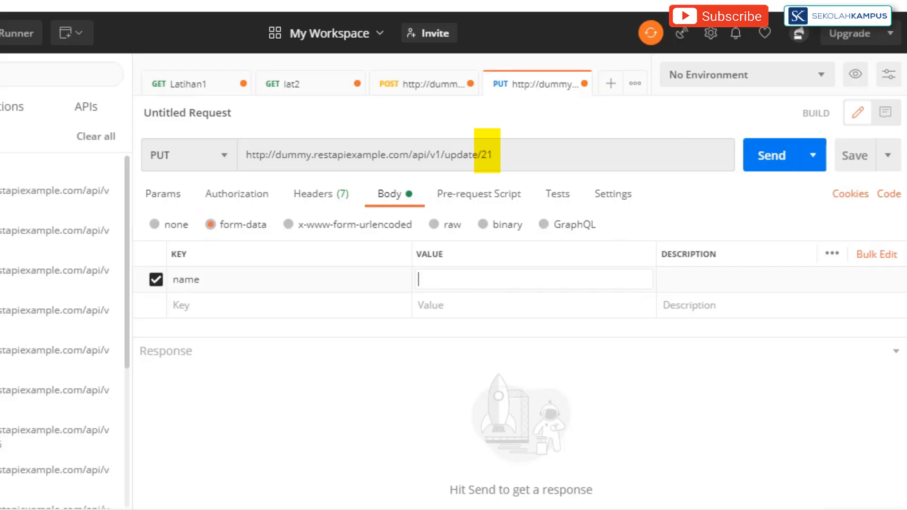
- Enter "Nama yang baru" as the name field's value in the PUT request's form-data body and send it
{"action": "type", "text": "NAme"}
{"action": "key", "text": "BackSpace"}
{"action": "key", "text": "BackSpace"}
{"action": "key", "text": "BackSpace"}
{"action": "type", "text": "ama yang baru"}
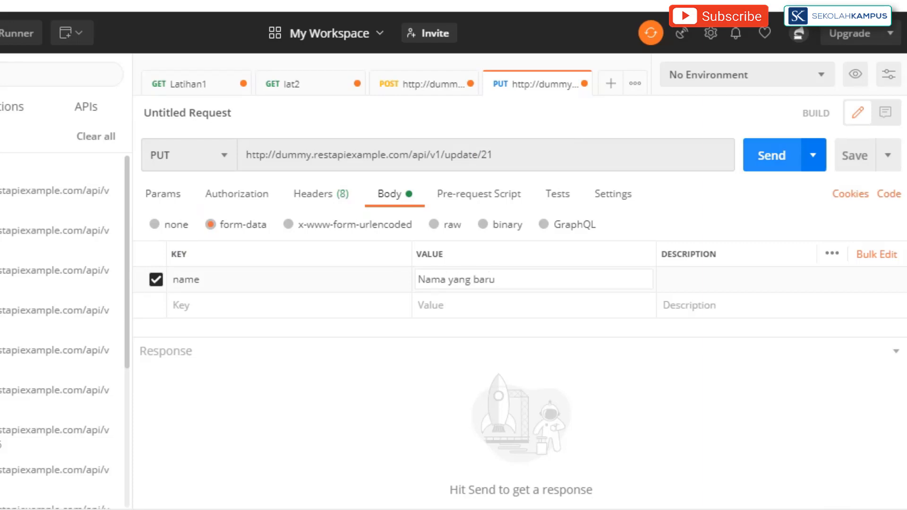
{"action": "left_click", "coordinate": [772, 156]}
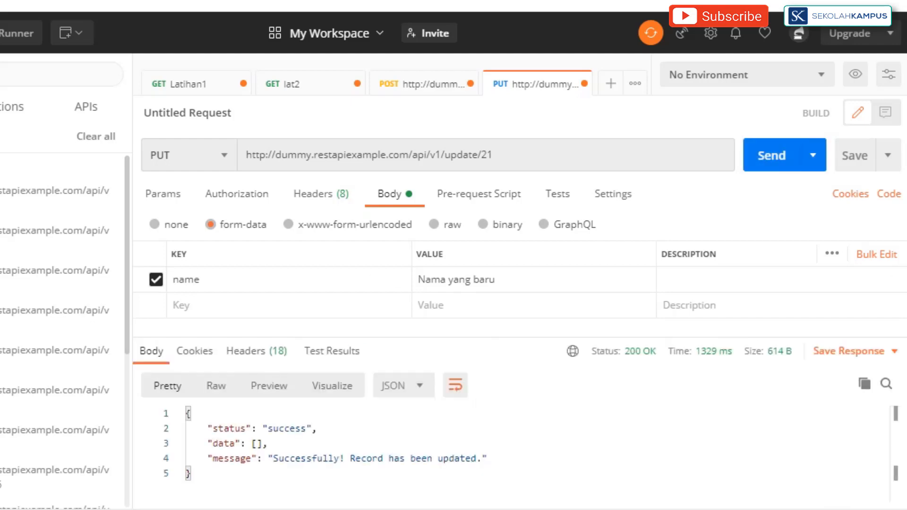
- Add a form-data field salary with value 300 to the PUT request and send it again
{"action": "left_click", "coordinate": [288, 305]}
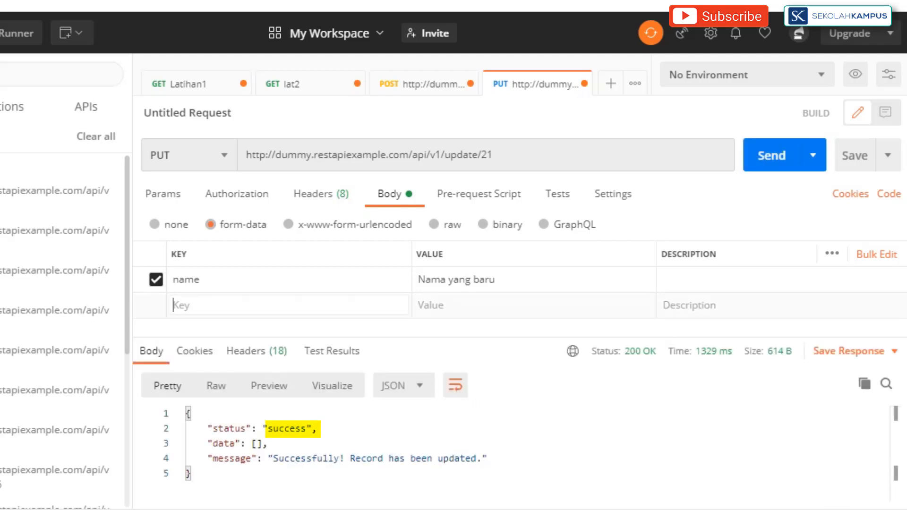
{"action": "type", "text": "salary"}
{"action": "key", "text": "Tab"}
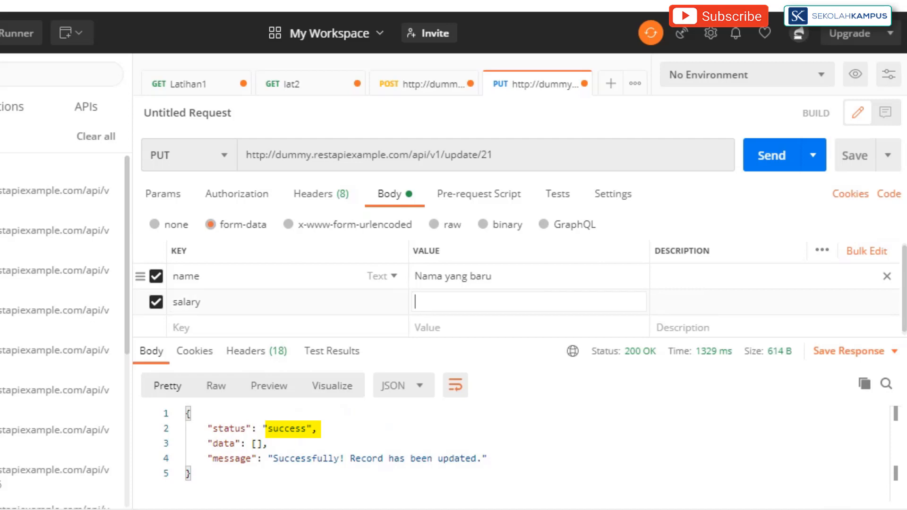
{"action": "type", "text": "300"}
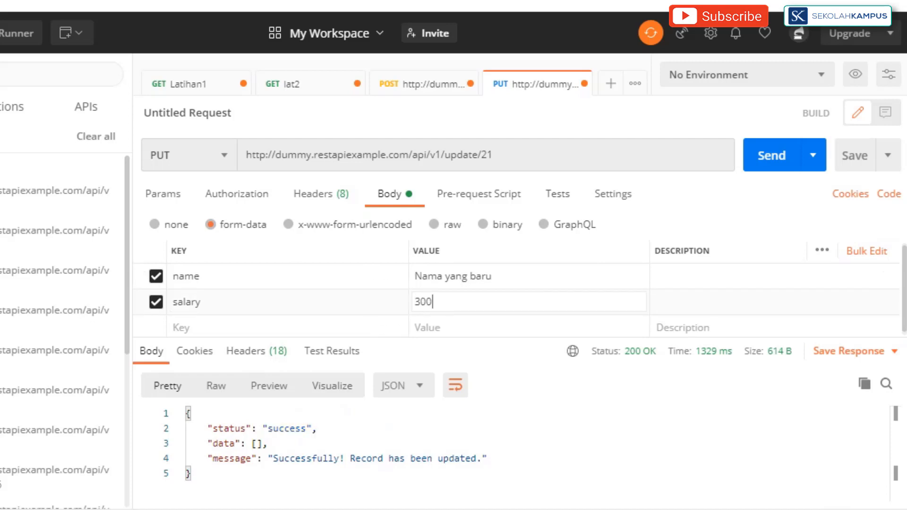
{"action": "left_click", "coordinate": [527, 276]}
{"action": "left_click", "coordinate": [771, 155]}
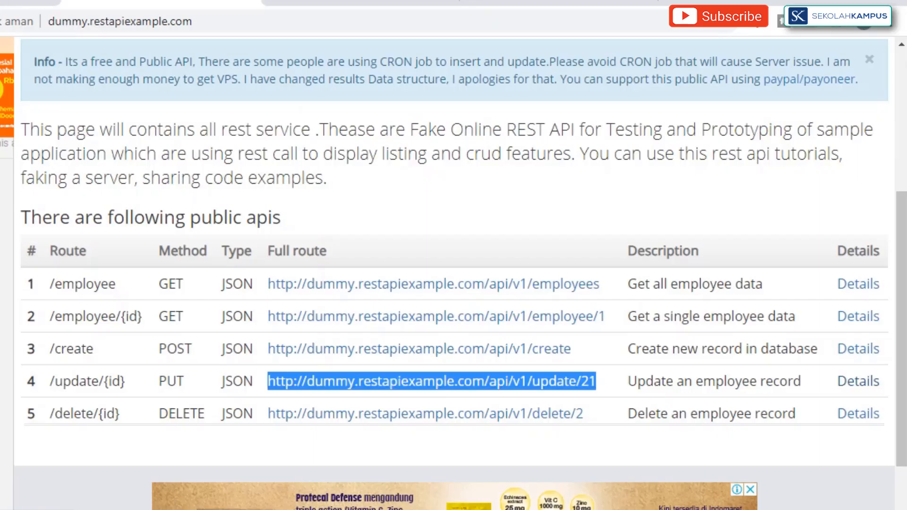
- Send a DELETE request using the full /delete/{id} route, ending in delete/2, copied from the browser's API page
{"action": "left_click_drag", "start_coordinate": [585, 414], "coordinate": [268, 414]}
{"action": "key", "text": "ctrl+c"}
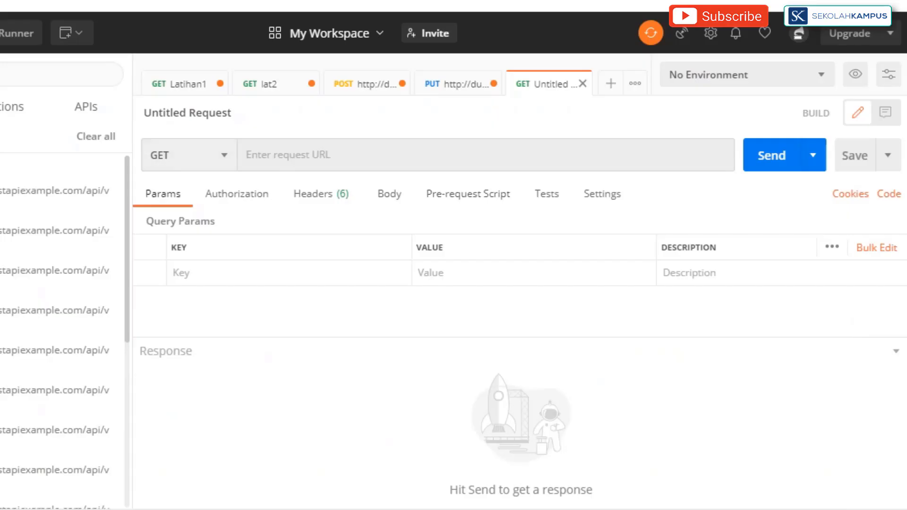
{"action": "left_click", "coordinate": [207, 155]}
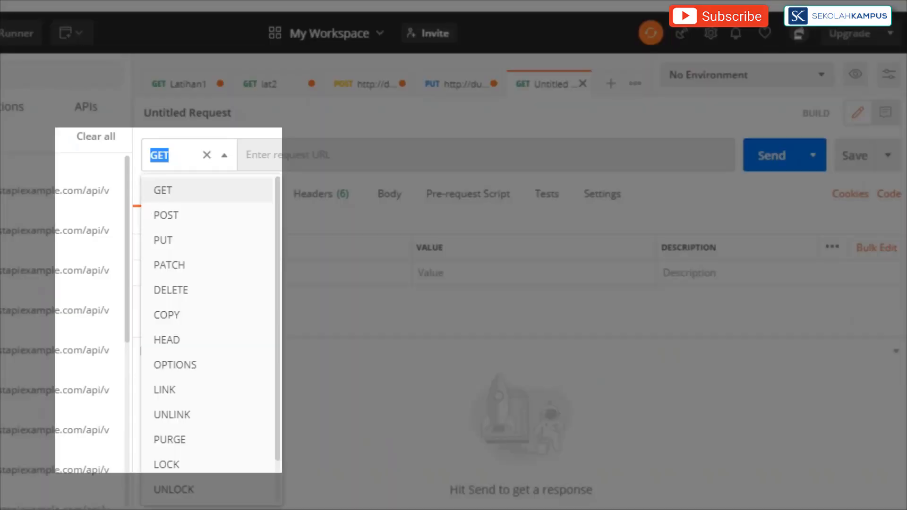
{"action": "left_click", "coordinate": [245, 290]}
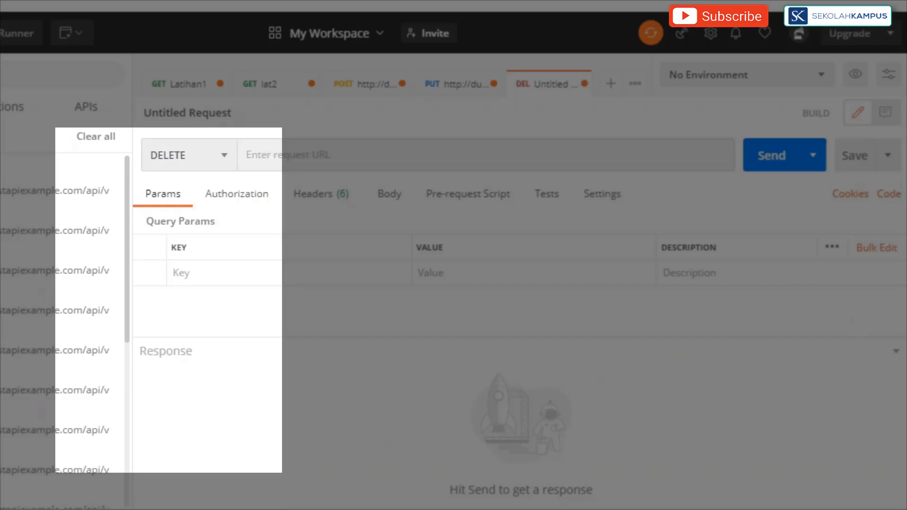
{"action": "key", "text": "ctrl+v"}
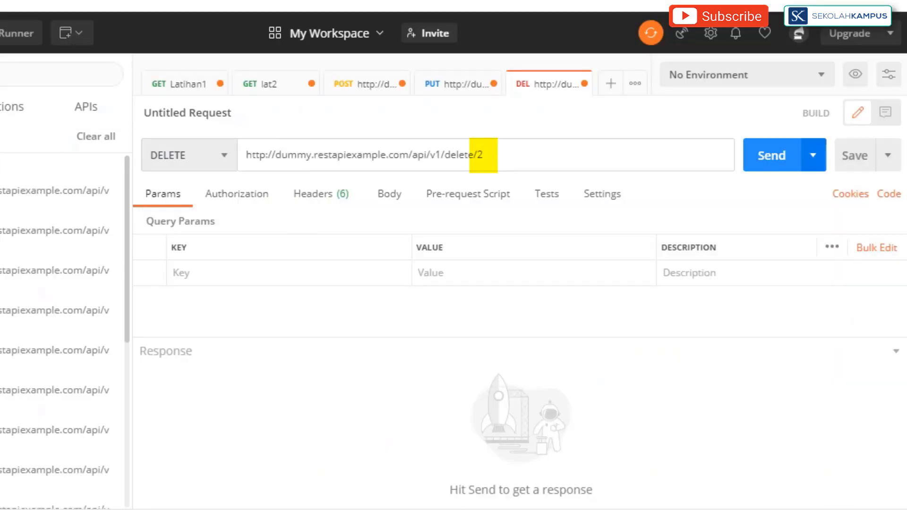
{"action": "left_click", "coordinate": [772, 156]}
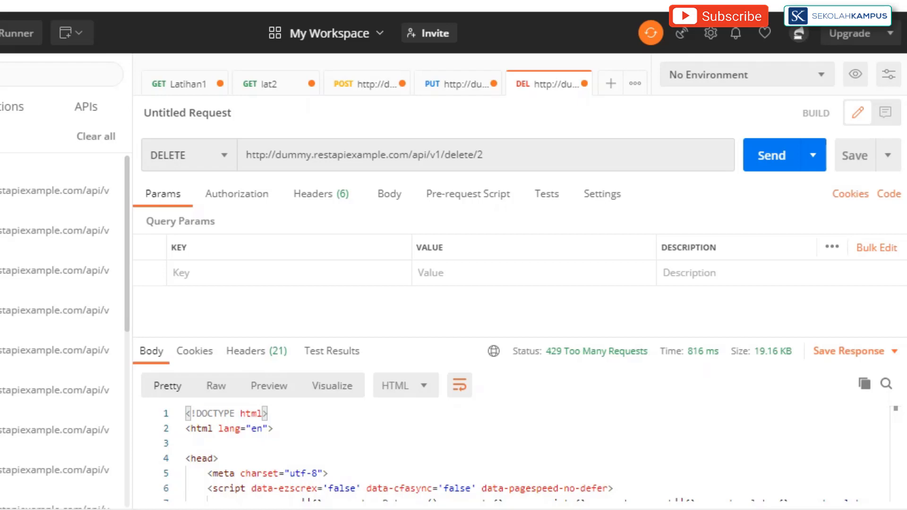
- Replace the record id at the end of the DELETE request's URL with 3491 and send the request again
{"action": "left_click", "coordinate": [366, 84]}
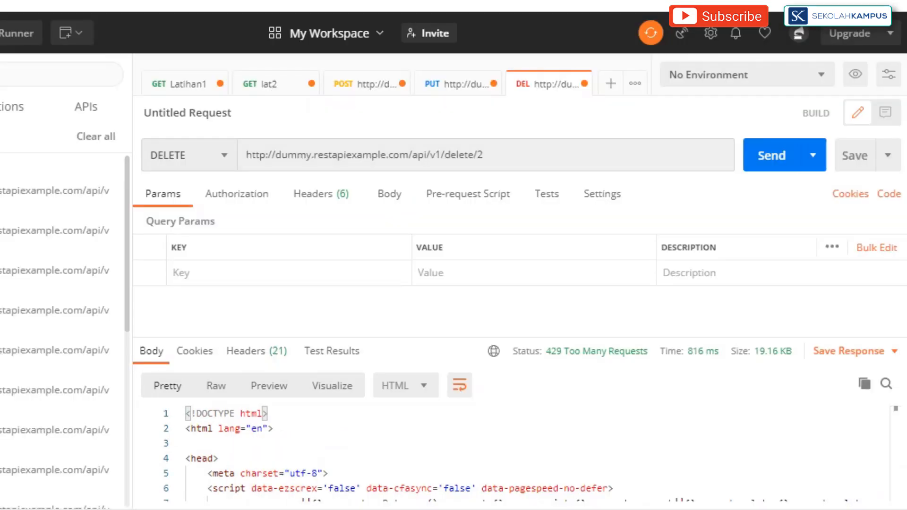
{"action": "left_click", "coordinate": [485, 154]}
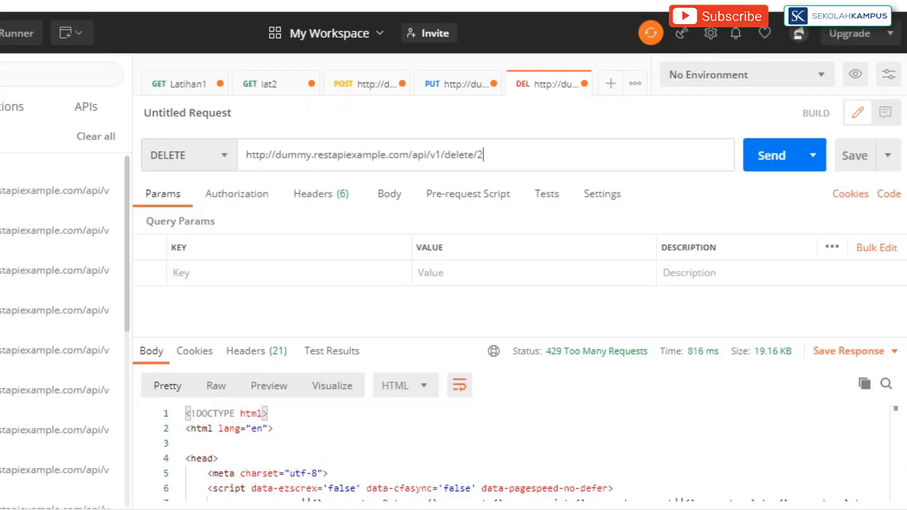
{"action": "key", "text": "BackSpace"}
{"action": "type", "text": "3491"}
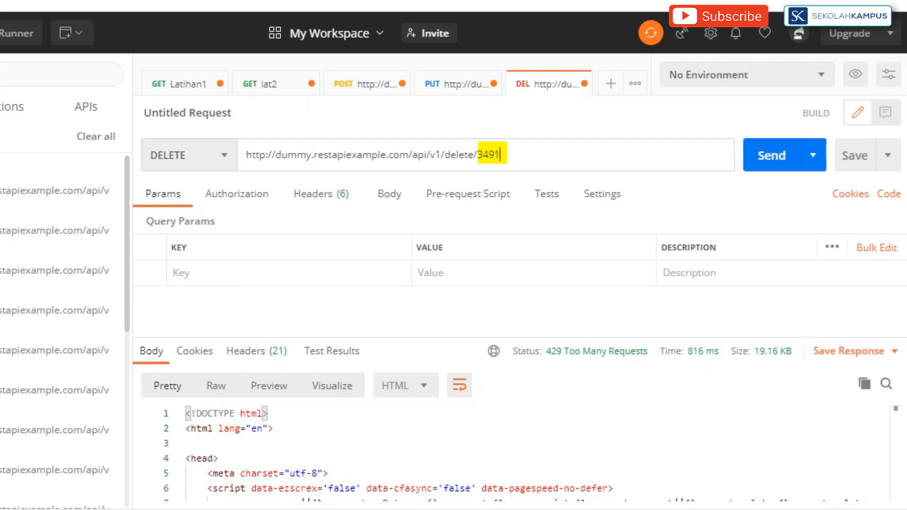
{"action": "left_click", "coordinate": [771, 155]}
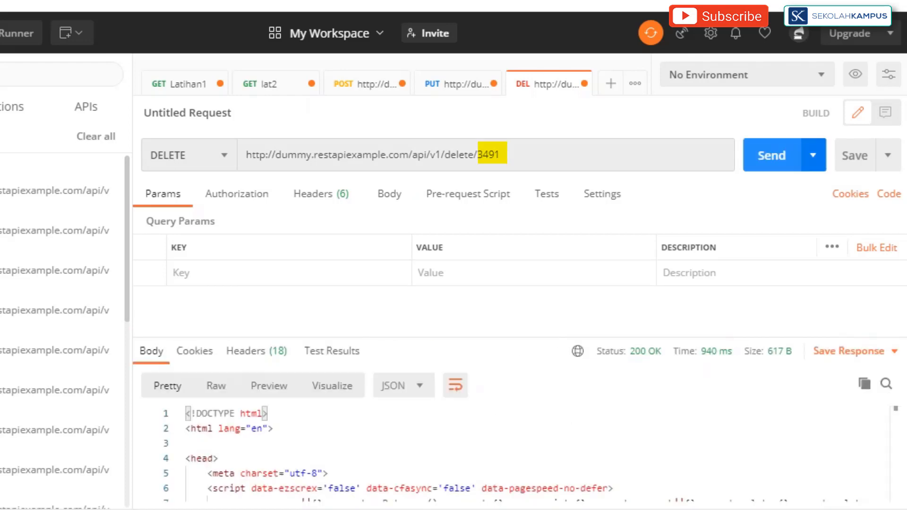